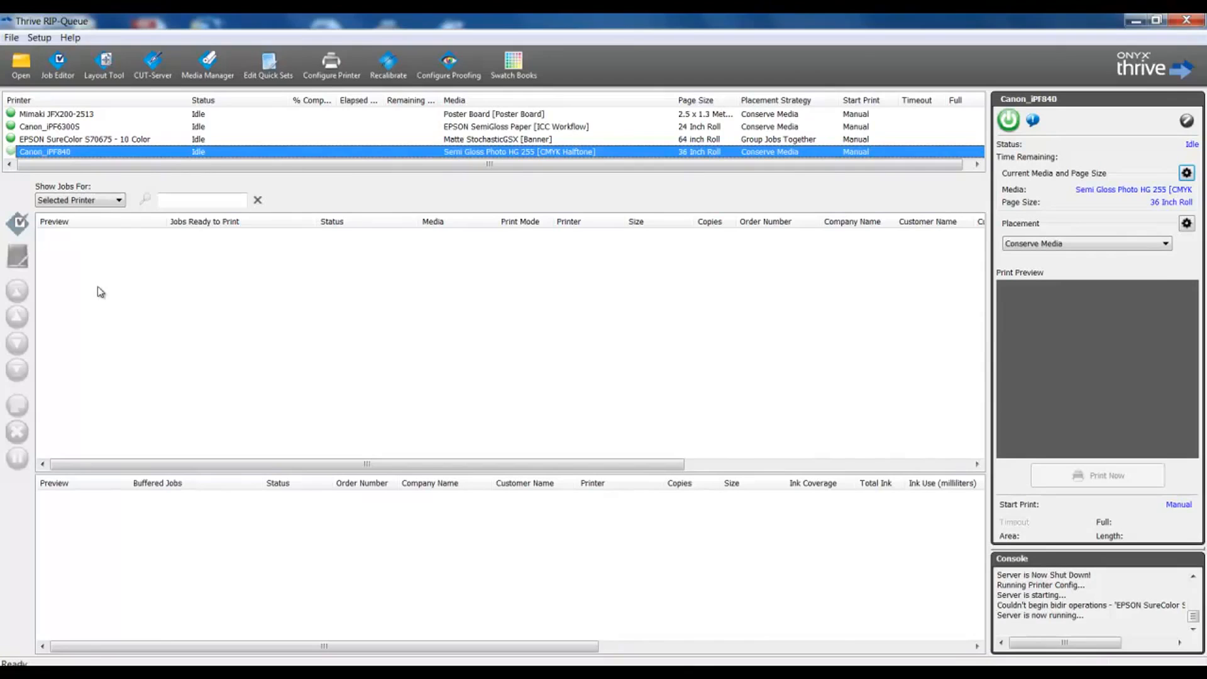
Open Ocean Tile.jpg from New Sample Files directly in the Job Editor for the Canon_iPF840 printer.
{"action": "left_click", "coordinate": [21, 63]}
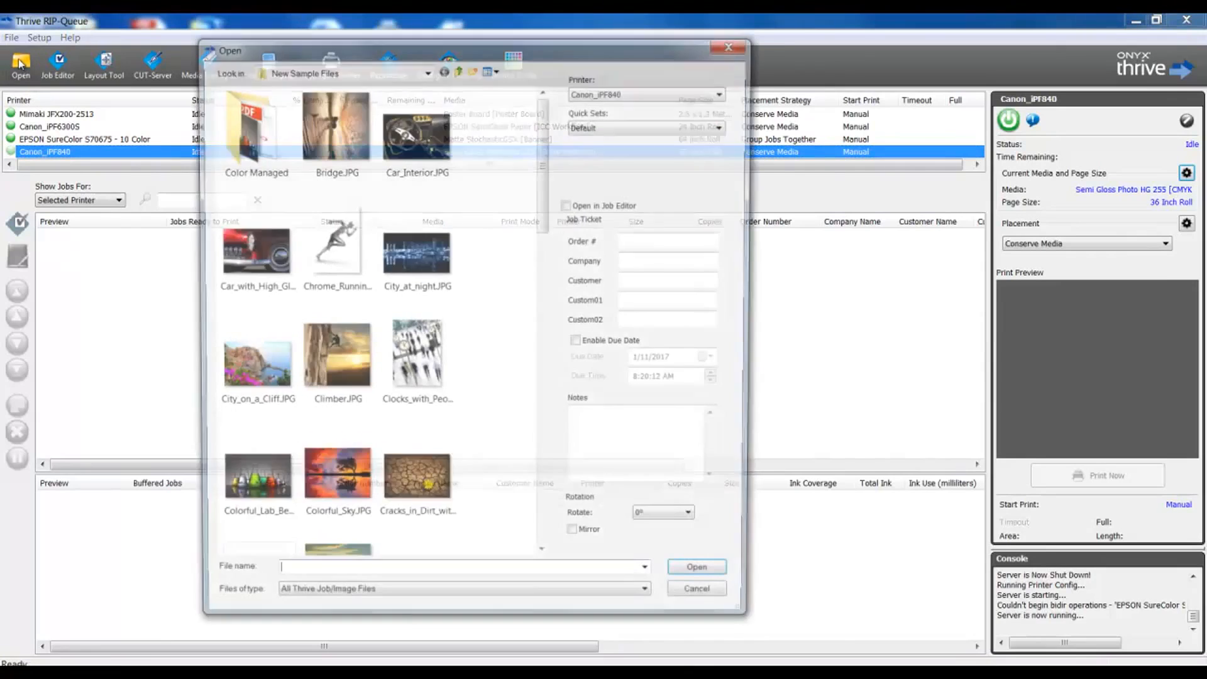
{"action": "left_click_drag", "start_coordinate": [545, 210], "coordinate": [544, 468]}
{"action": "left_click", "coordinate": [333, 264]}
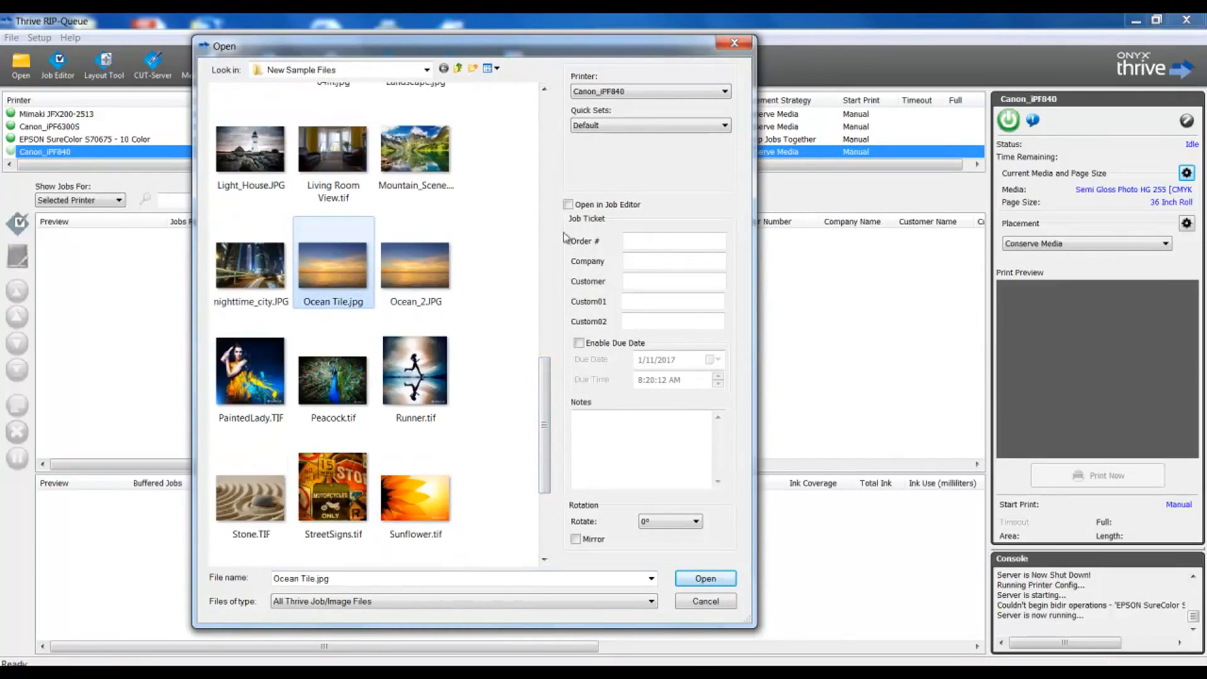
{"action": "left_click", "coordinate": [568, 205]}
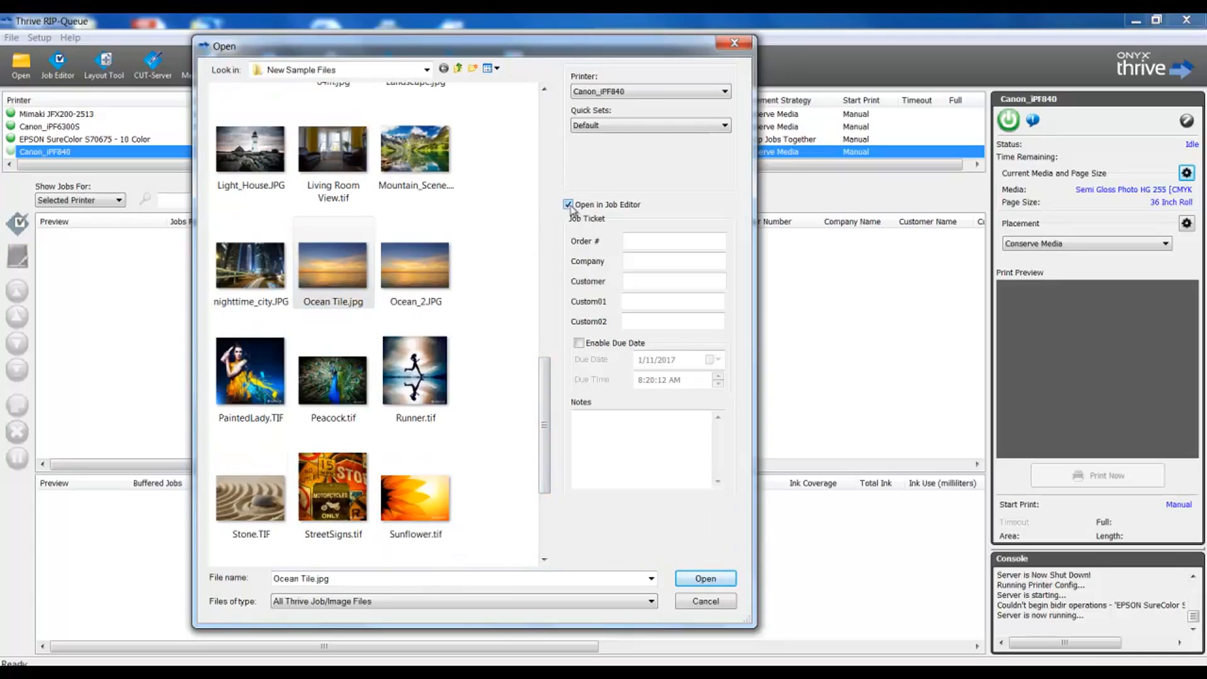
{"action": "left_click", "coordinate": [704, 578]}
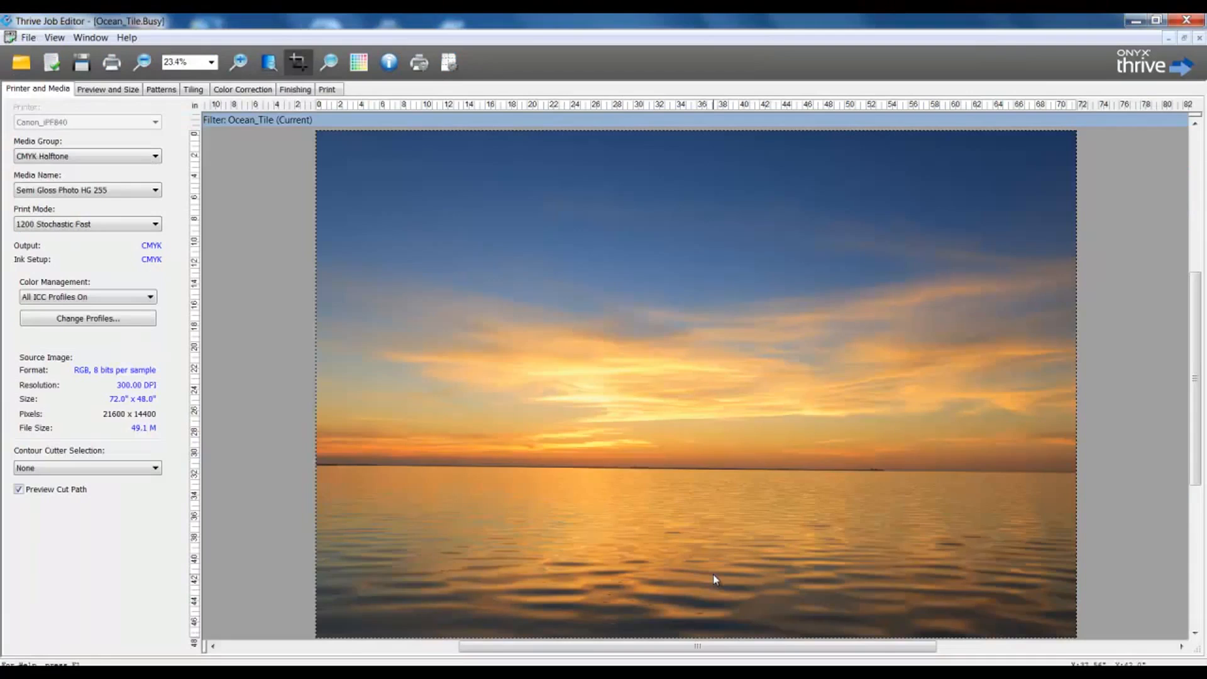
Enable tiling for the Ocean Tile job and look over the tile mark options.
{"action": "left_click", "coordinate": [190, 89]}
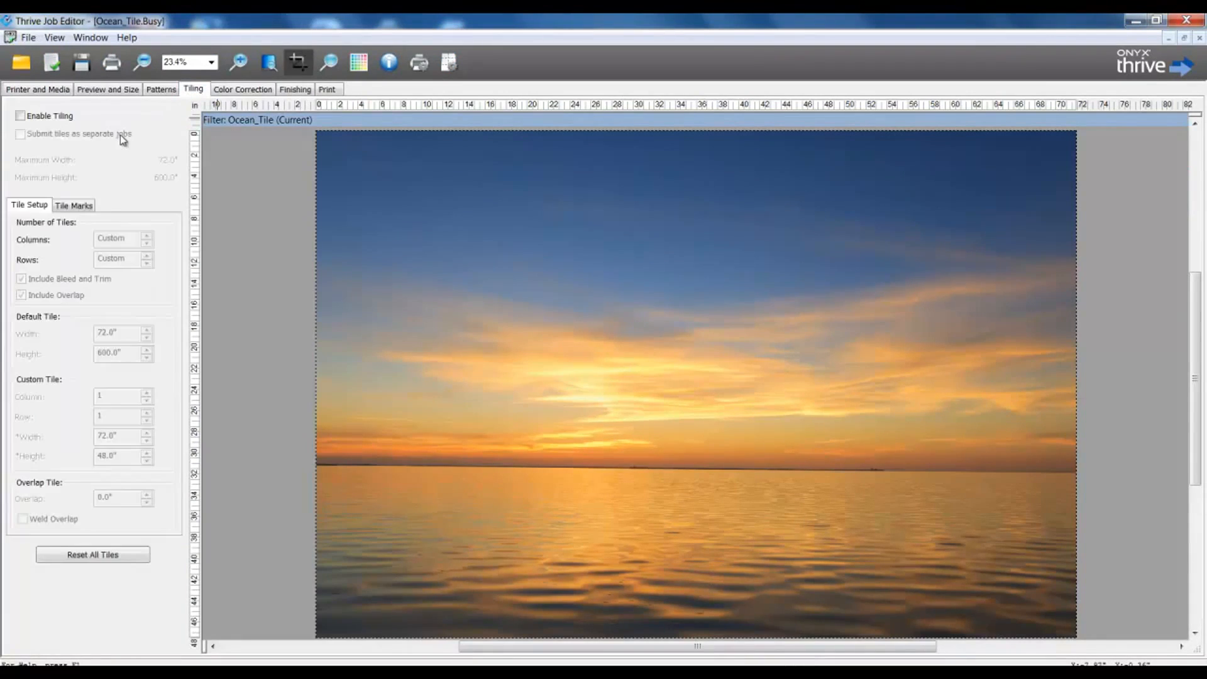
{"action": "left_click", "coordinate": [21, 117]}
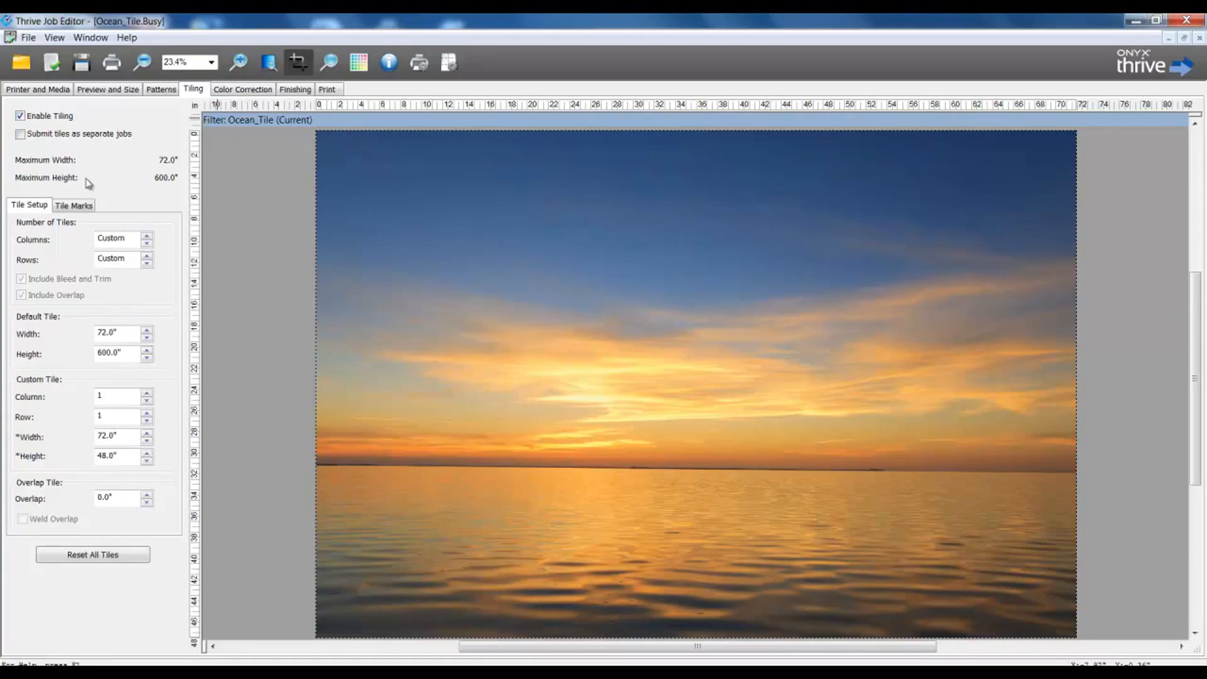
{"action": "left_click", "coordinate": [70, 206]}
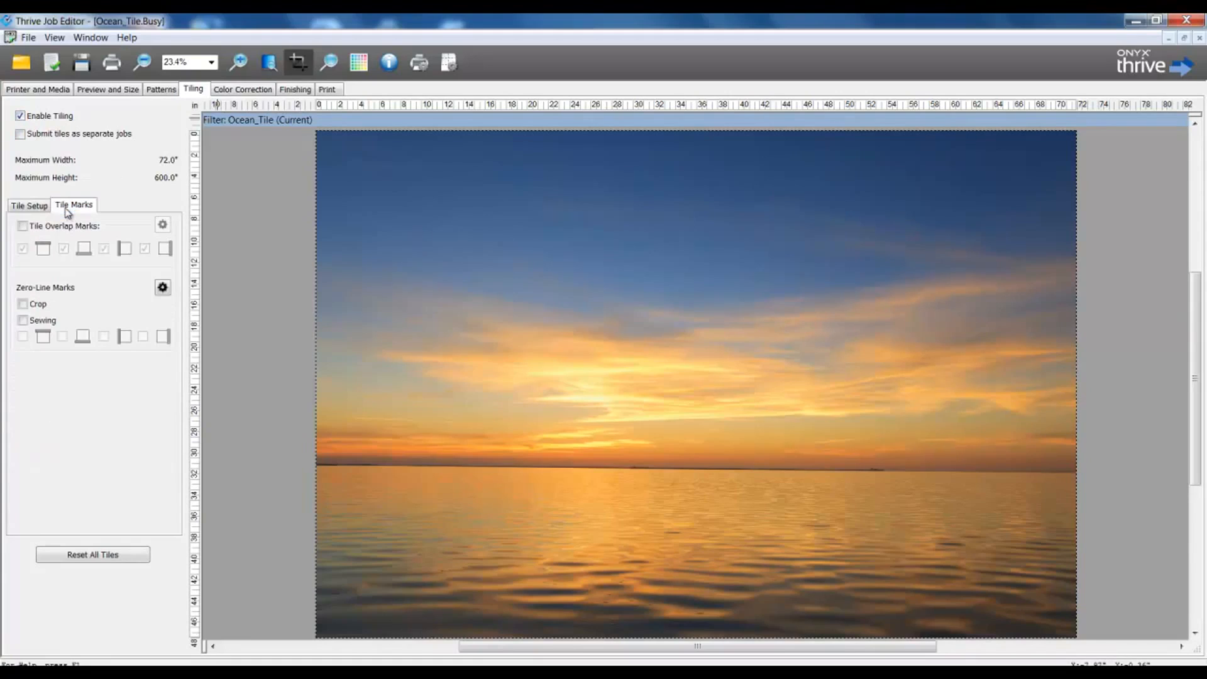
{"action": "left_click", "coordinate": [32, 205]}
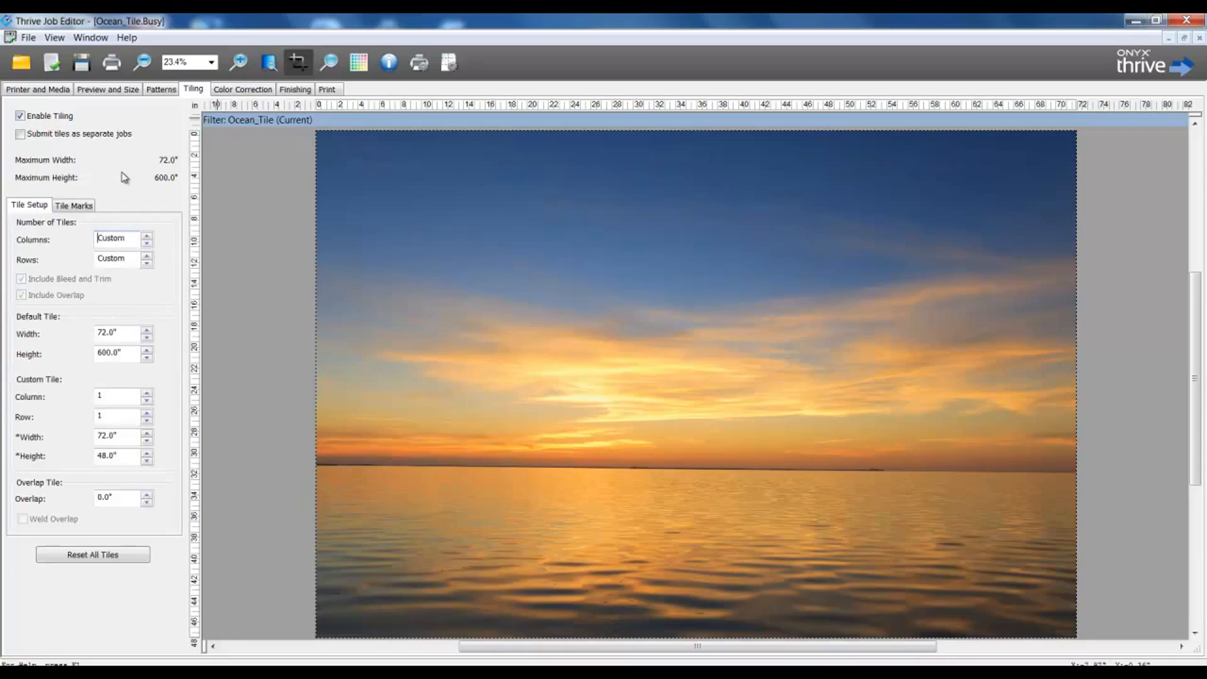
Set the job's maximum print area to 36 Inch Roll.
{"action": "left_click", "coordinate": [112, 96]}
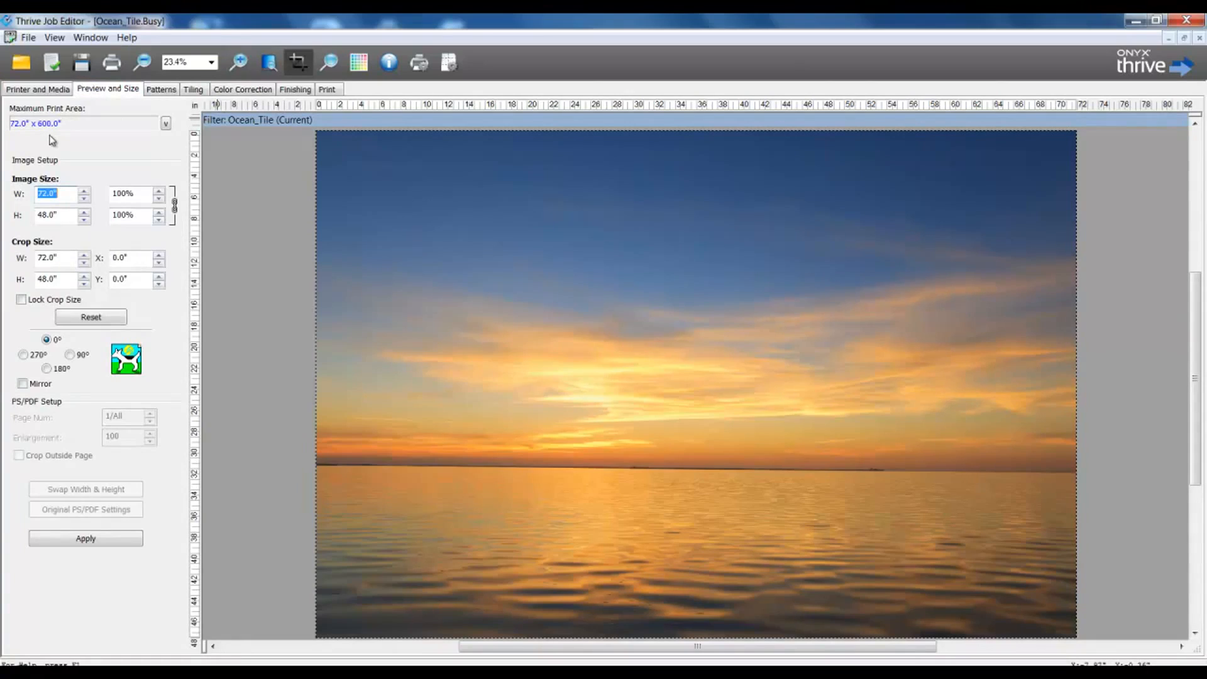
{"action": "left_click", "coordinate": [165, 124]}
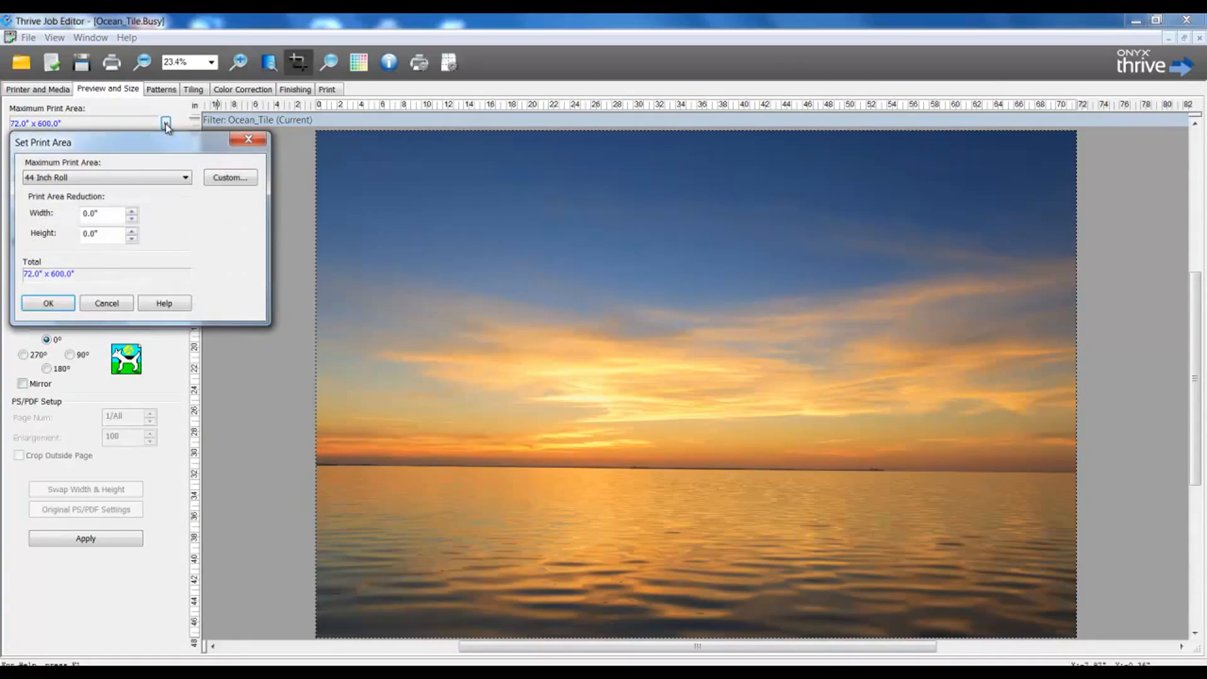
{"action": "left_click", "coordinate": [185, 178]}
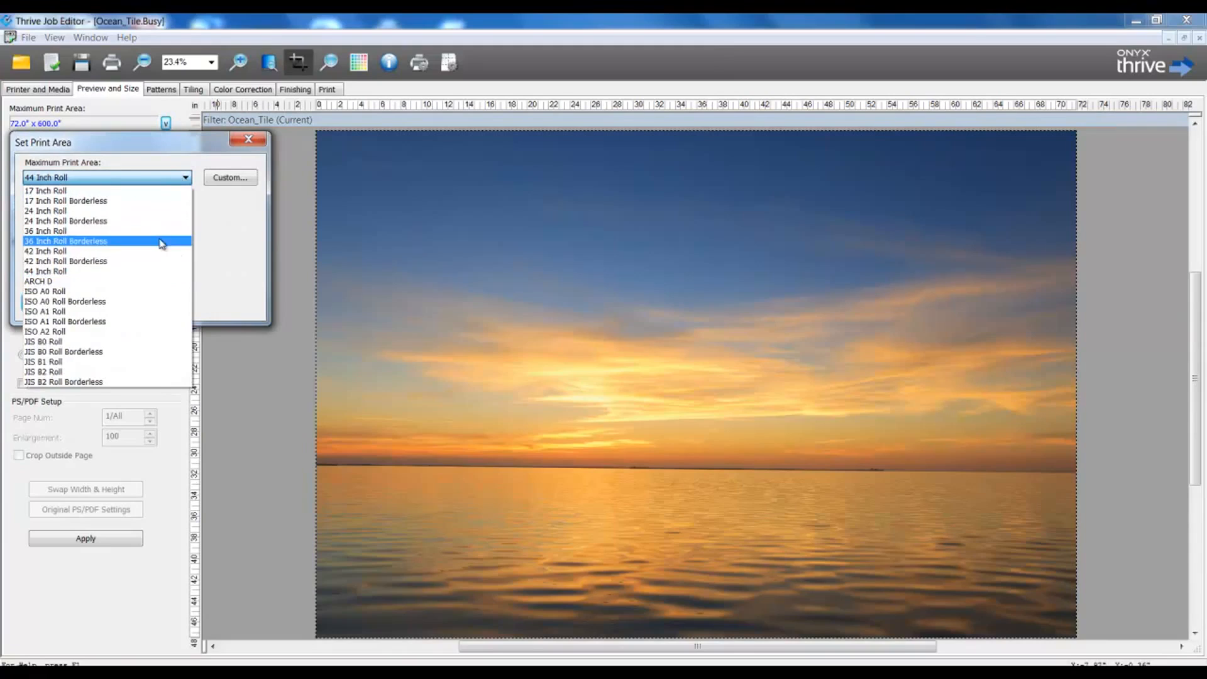
{"action": "left_click", "coordinate": [148, 231]}
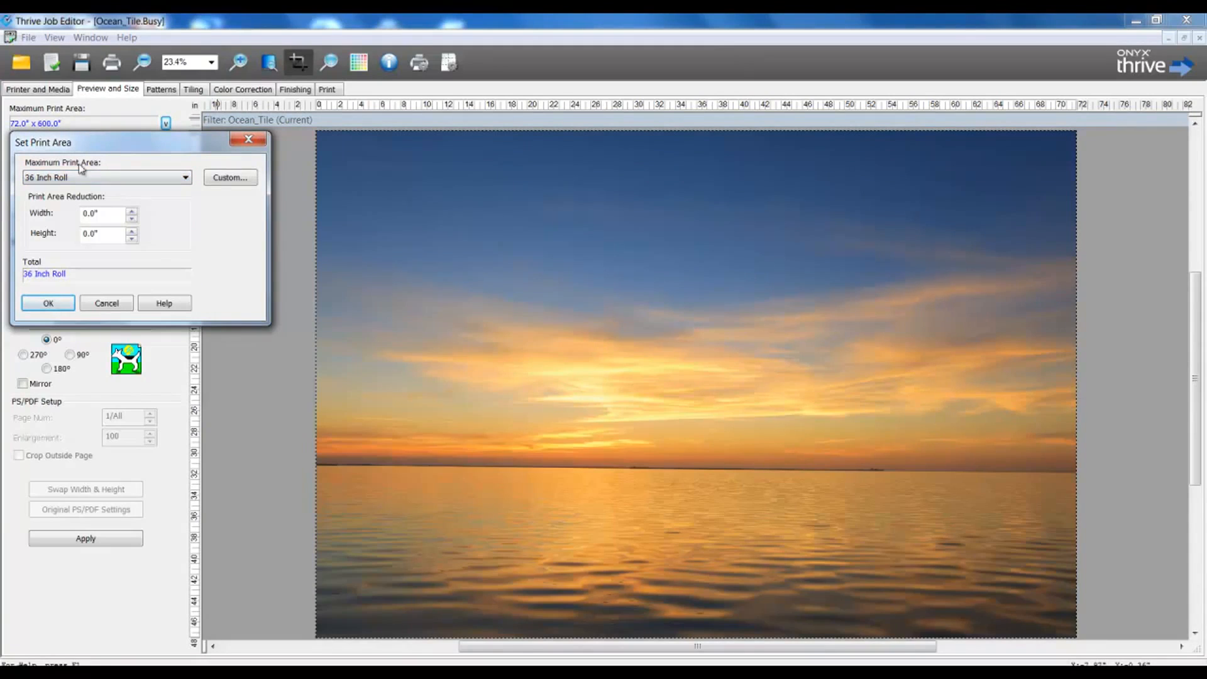
{"action": "left_click", "coordinate": [49, 304]}
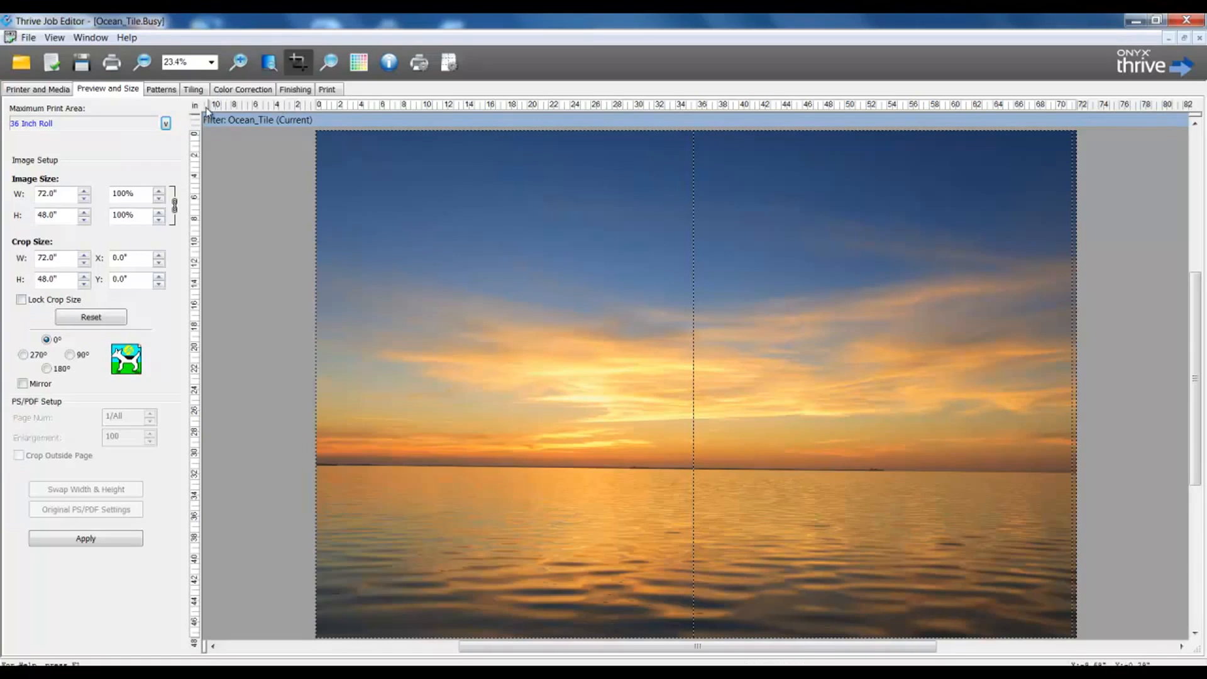
Return to the tiling setup and check the custom tile sizes for the individual columns.
{"action": "left_click", "coordinate": [194, 90]}
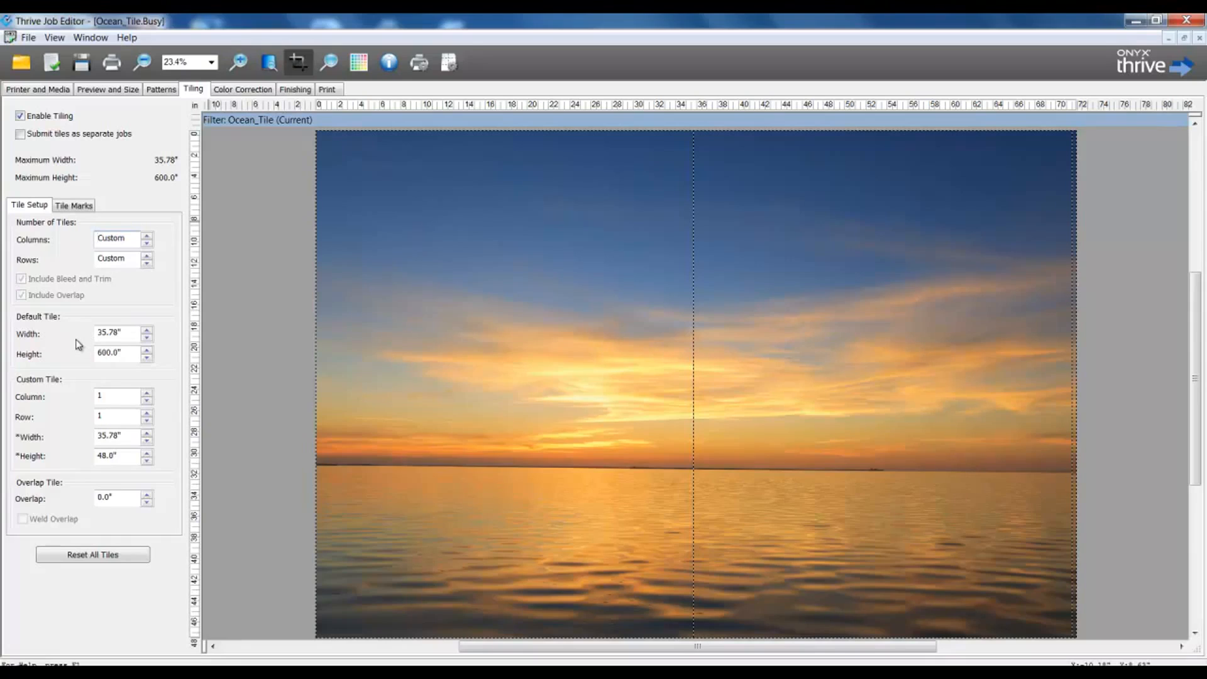
{"action": "left_click", "coordinate": [148, 393]}
{"action": "left_click", "coordinate": [149, 403]}
{"action": "left_click", "coordinate": [149, 394]}
{"action": "left_click", "coordinate": [146, 402]}
Try splitting the image into 3 tile columns and into 6 tile columns.
{"action": "left_click", "coordinate": [147, 237]}
{"action": "left_click", "coordinate": [147, 236]}
{"action": "left_click", "coordinate": [147, 236]}
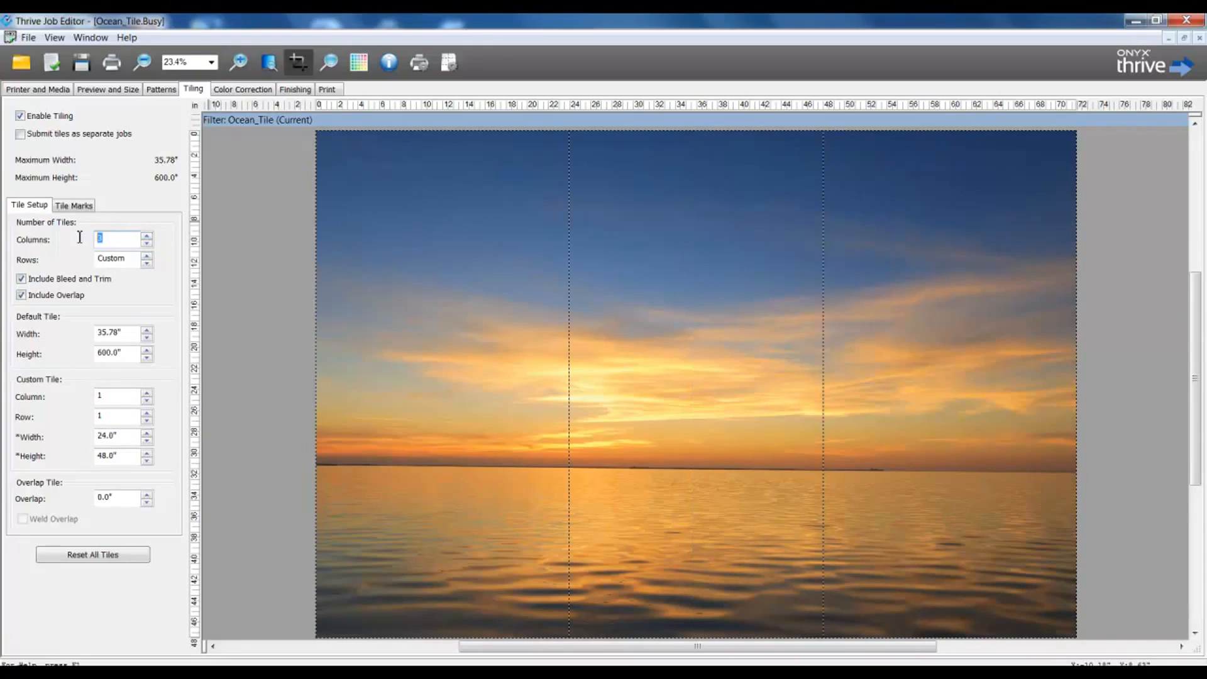
{"action": "type", "text": "6"}
{"action": "key", "text": "Tab"}
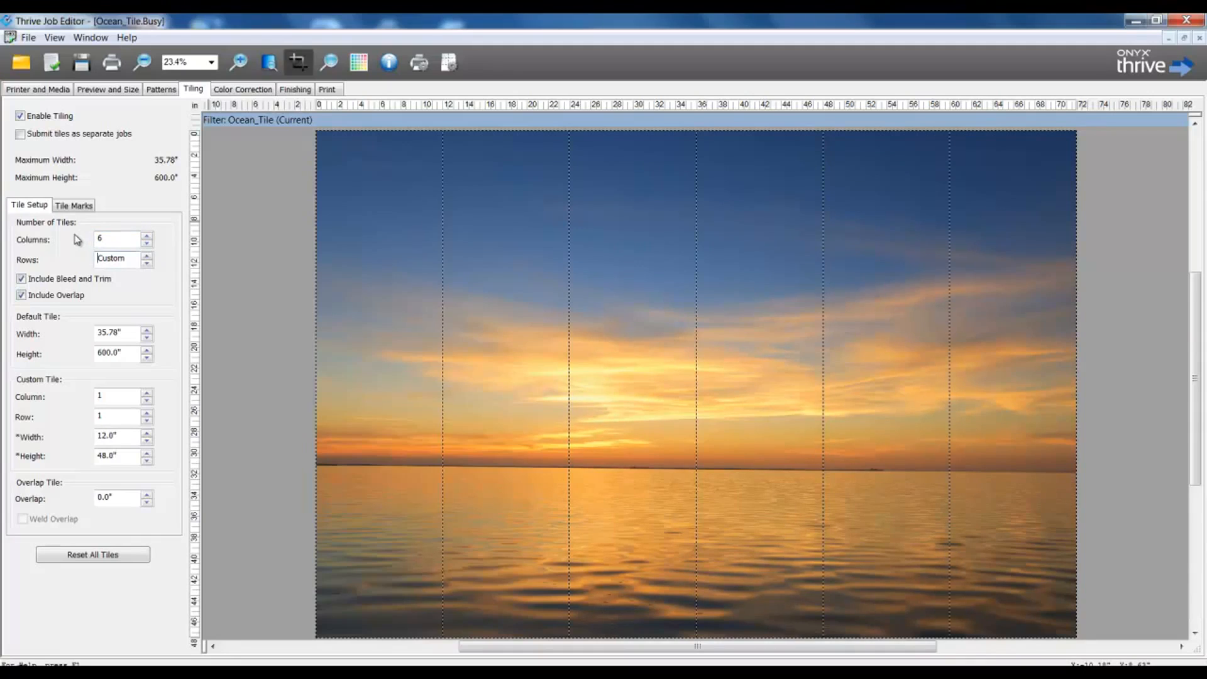
Reduce the number of tile columns to 1.
{"action": "left_click", "coordinate": [149, 245]}
{"action": "left_click", "coordinate": [149, 245]}
{"action": "left_click", "coordinate": [149, 245]}
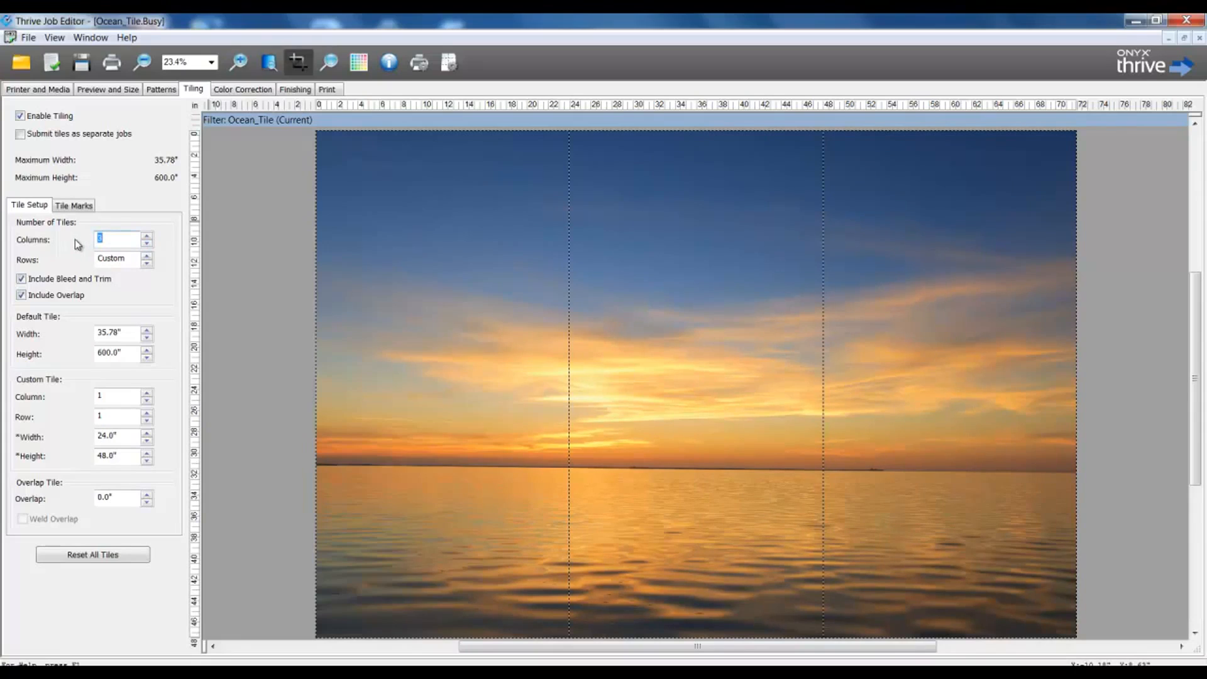
{"action": "left_click", "coordinate": [147, 245]}
{"action": "left_click", "coordinate": [147, 245]}
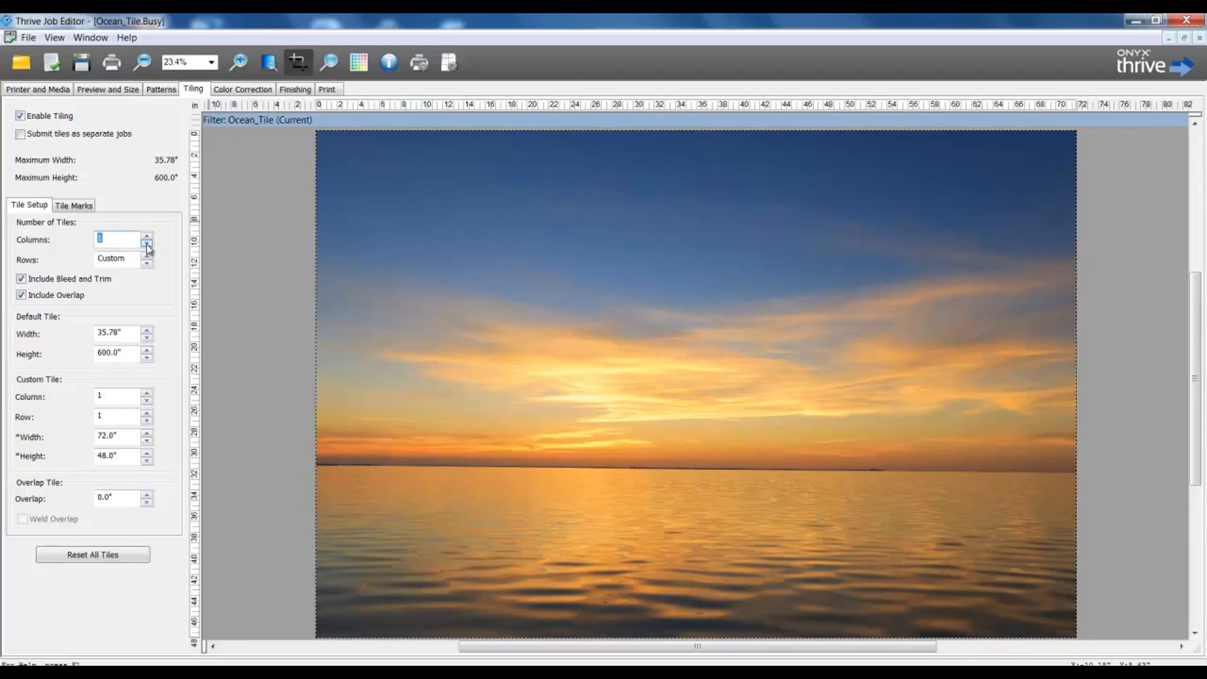
Try 4 tile rows, and settle on 1 row and 2 columns for the image.
{"action": "left_click", "coordinate": [148, 257]}
{"action": "left_click", "coordinate": [148, 257]}
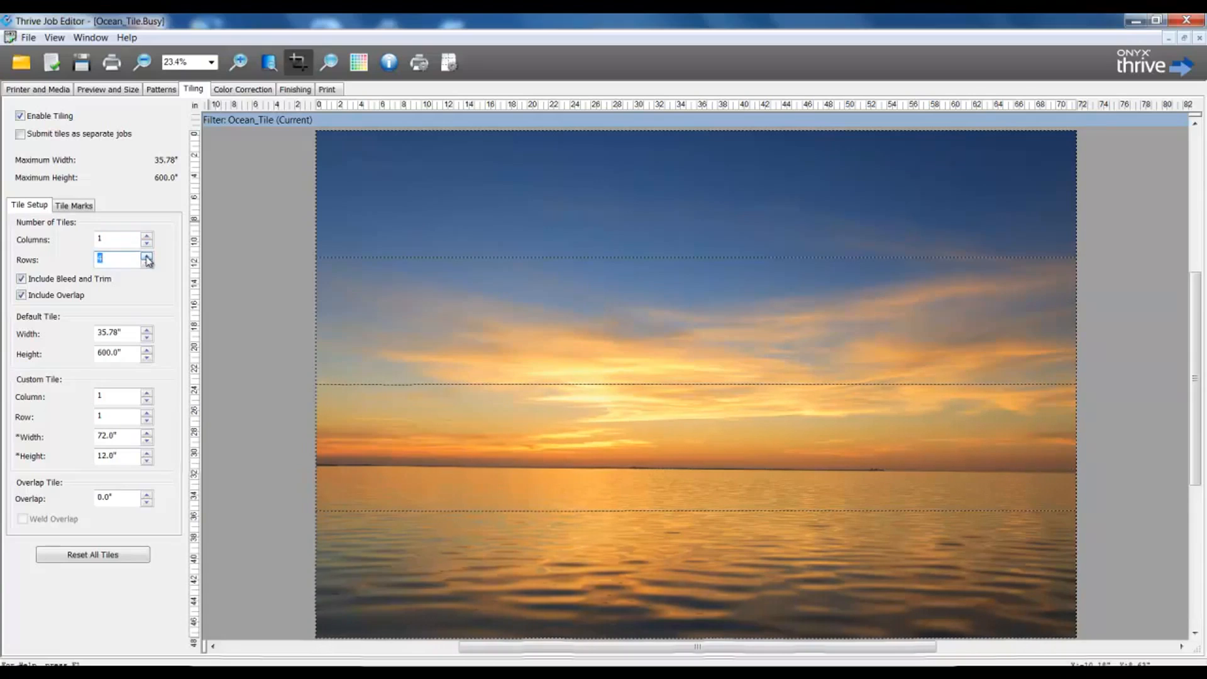
{"action": "left_click", "coordinate": [147, 261]}
{"action": "left_click", "coordinate": [148, 262]}
{"action": "left_click", "coordinate": [148, 261]}
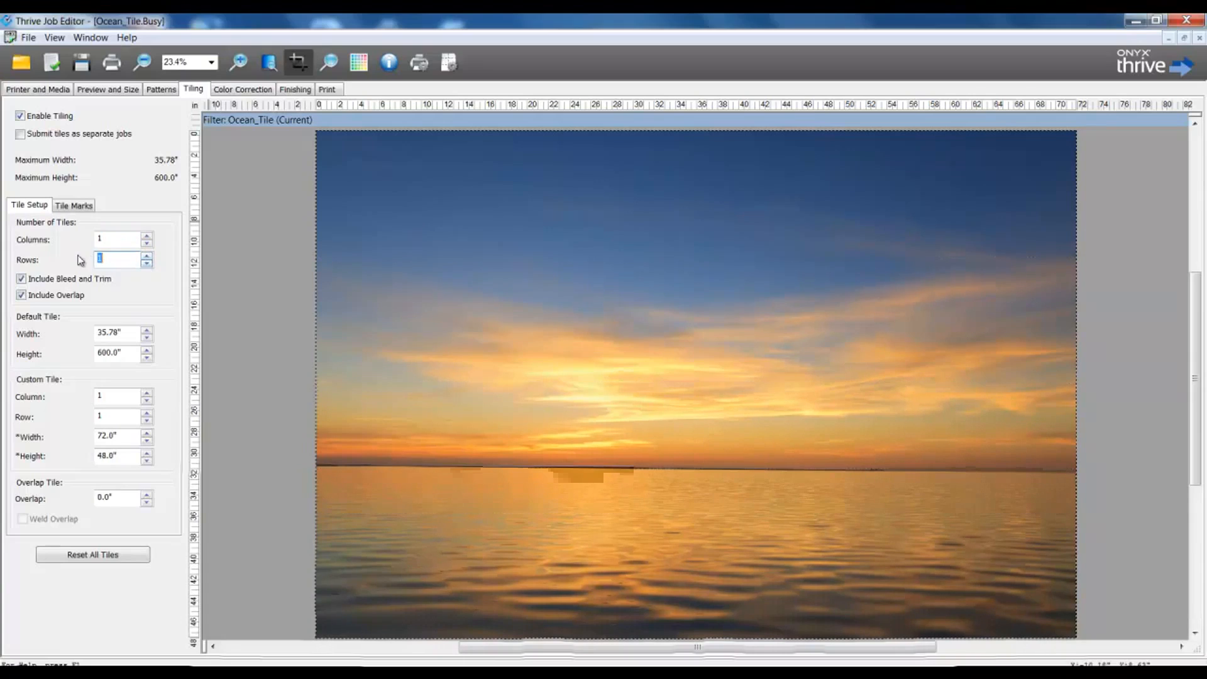
{"action": "left_click", "coordinate": [148, 239]}
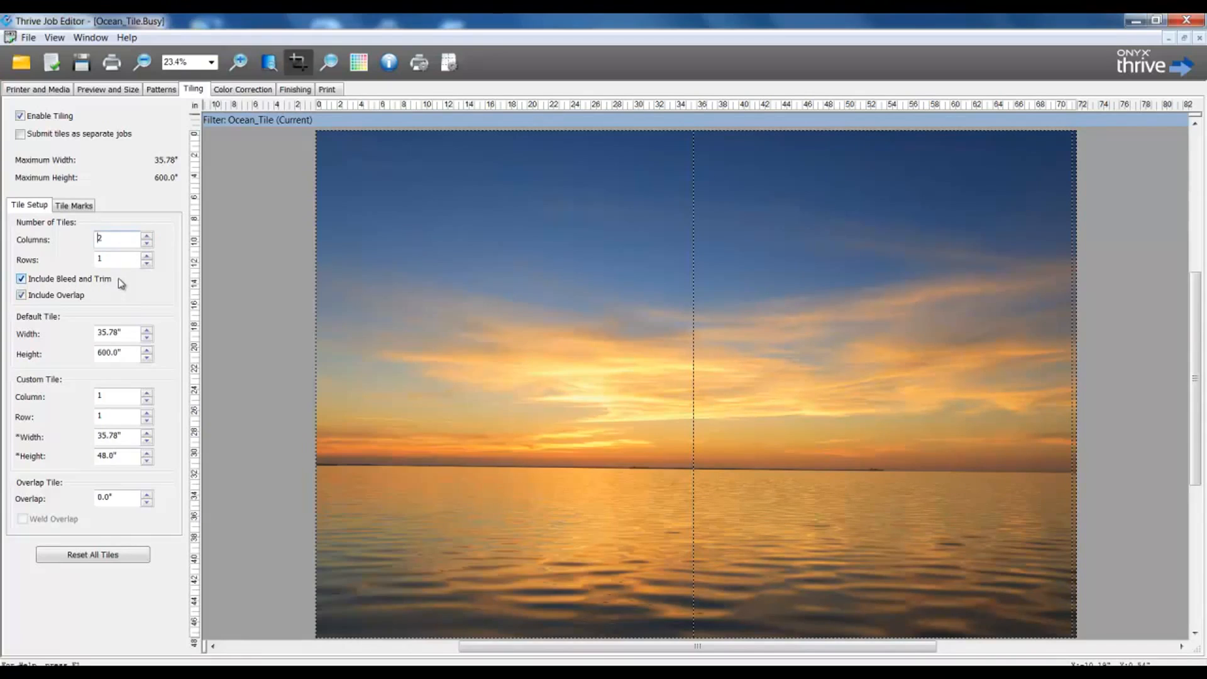
Enable image bleed in the finishing settings with a 0.5" mirror bleed on all four sides.
{"action": "left_click", "coordinate": [293, 89]}
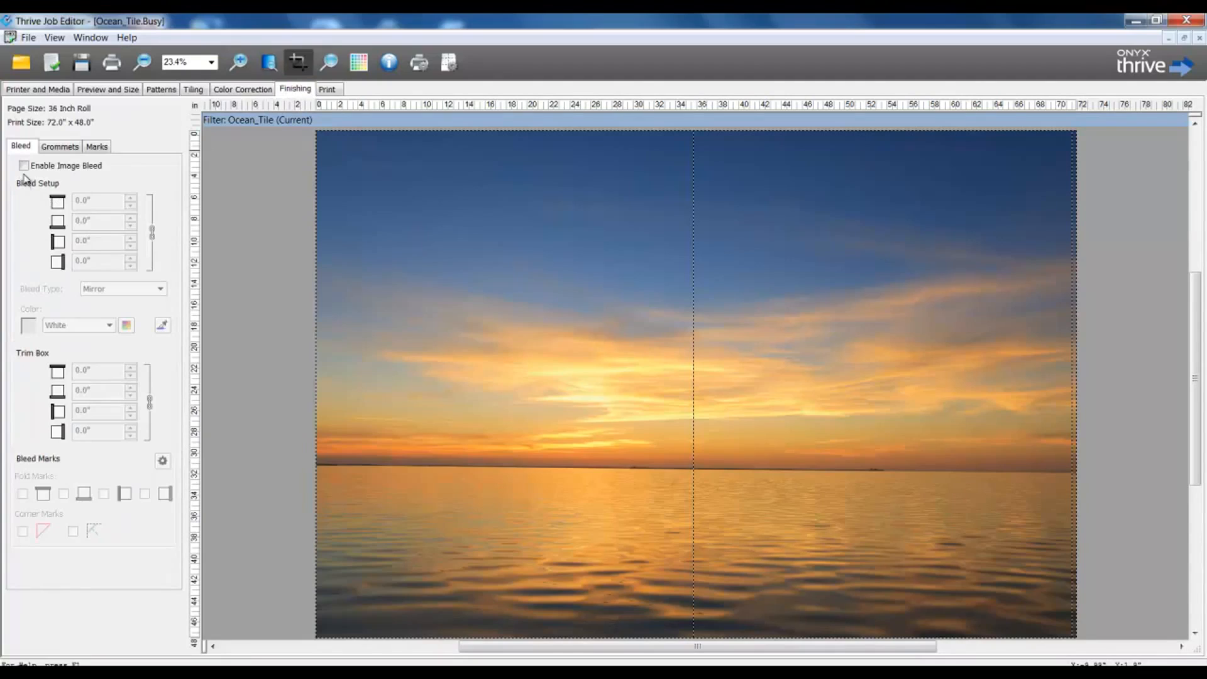
{"action": "left_click", "coordinate": [24, 166]}
{"action": "double_click", "coordinate": [79, 200]}
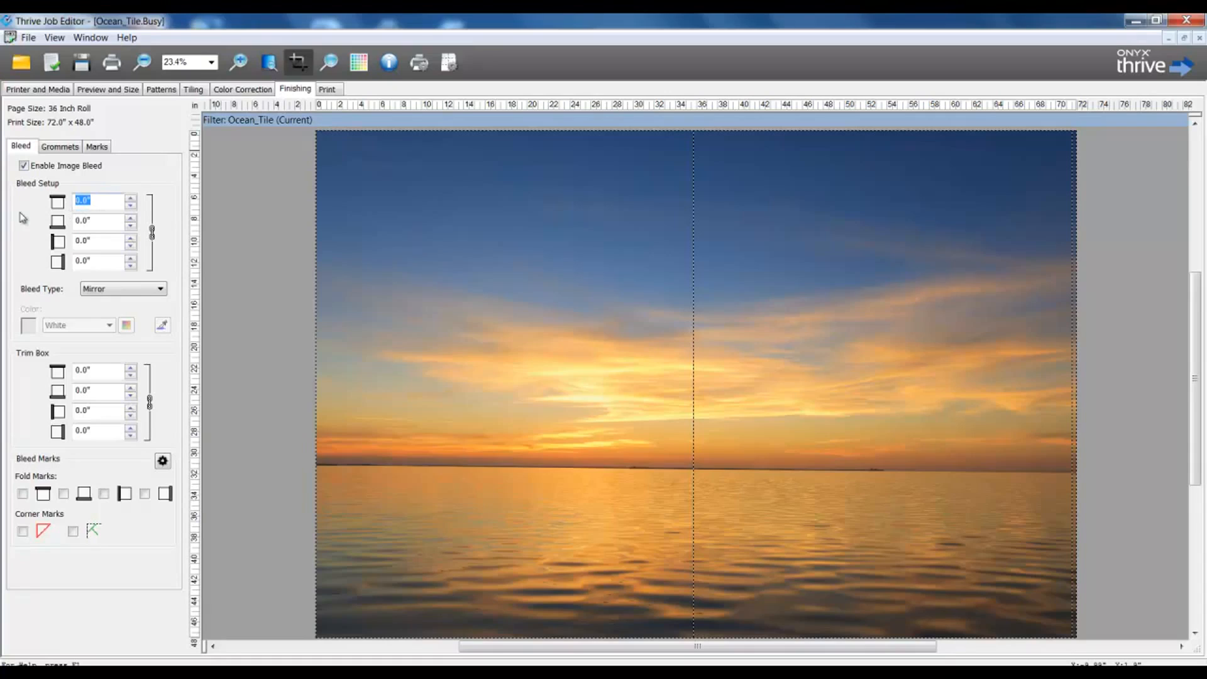
{"action": "type", "text": ".5"}
{"action": "key", "text": "Tab"}
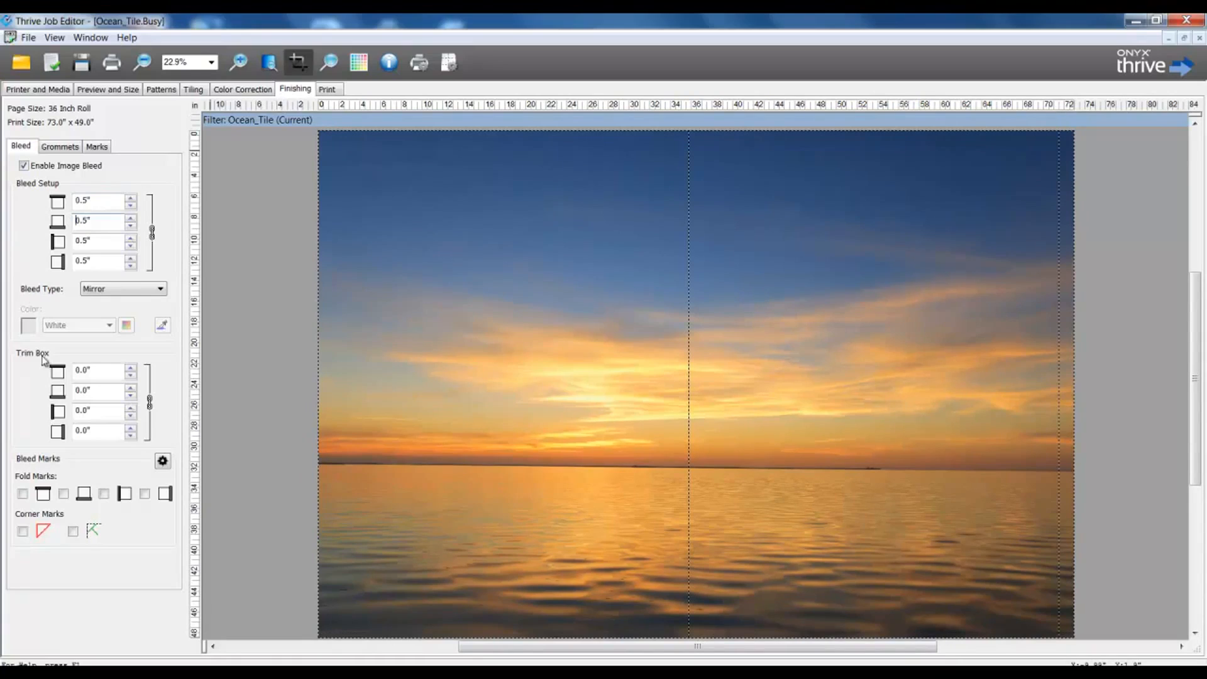
Set the trim box to 0.5" on all four sides.
{"action": "double_click", "coordinate": [94, 370]}
{"action": "type", "text": ".5"}
{"action": "key", "text": "Tab"}
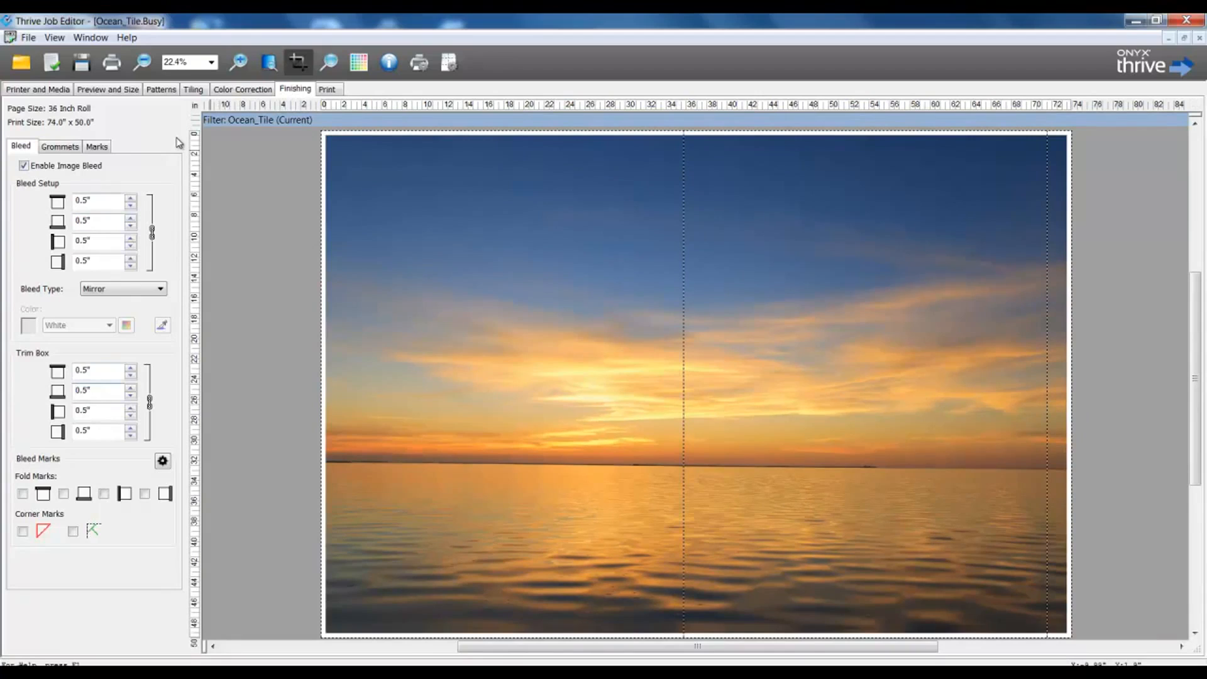
Switch Include Bleed and Trim off and on in the tile setup to compare the tile divisions, leaving it on.
{"action": "left_click", "coordinate": [193, 90]}
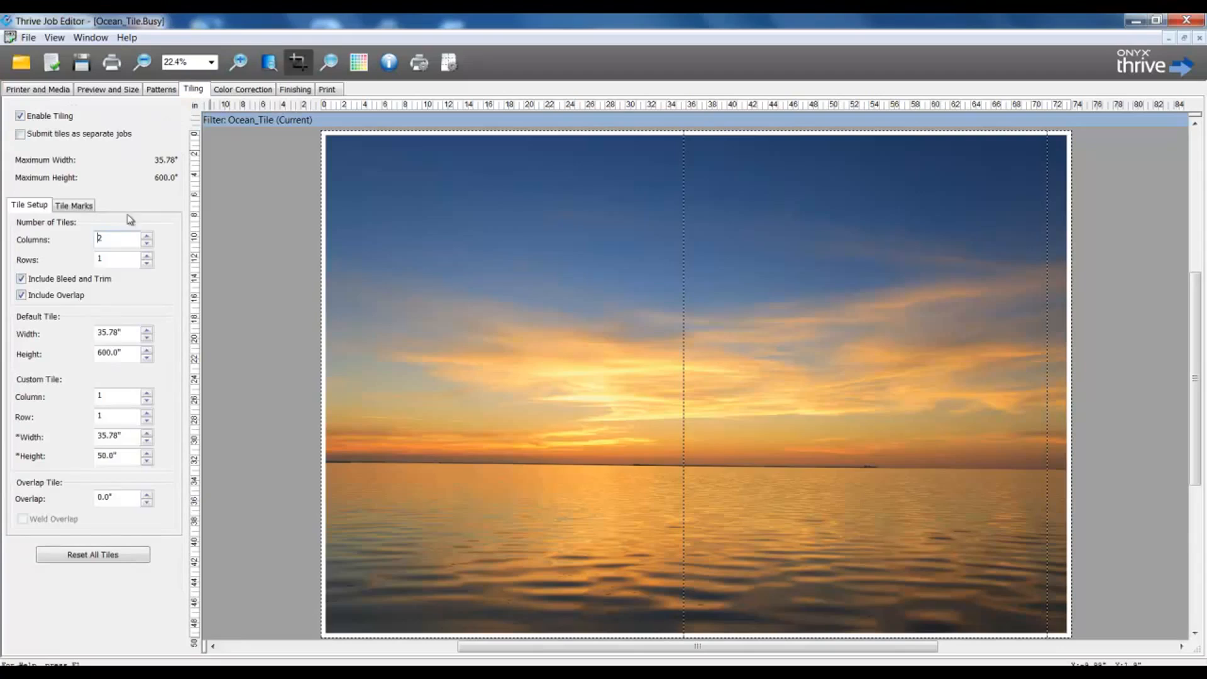
{"action": "left_click", "coordinate": [22, 278]}
{"action": "left_click", "coordinate": [21, 278]}
{"action": "left_click", "coordinate": [22, 279]}
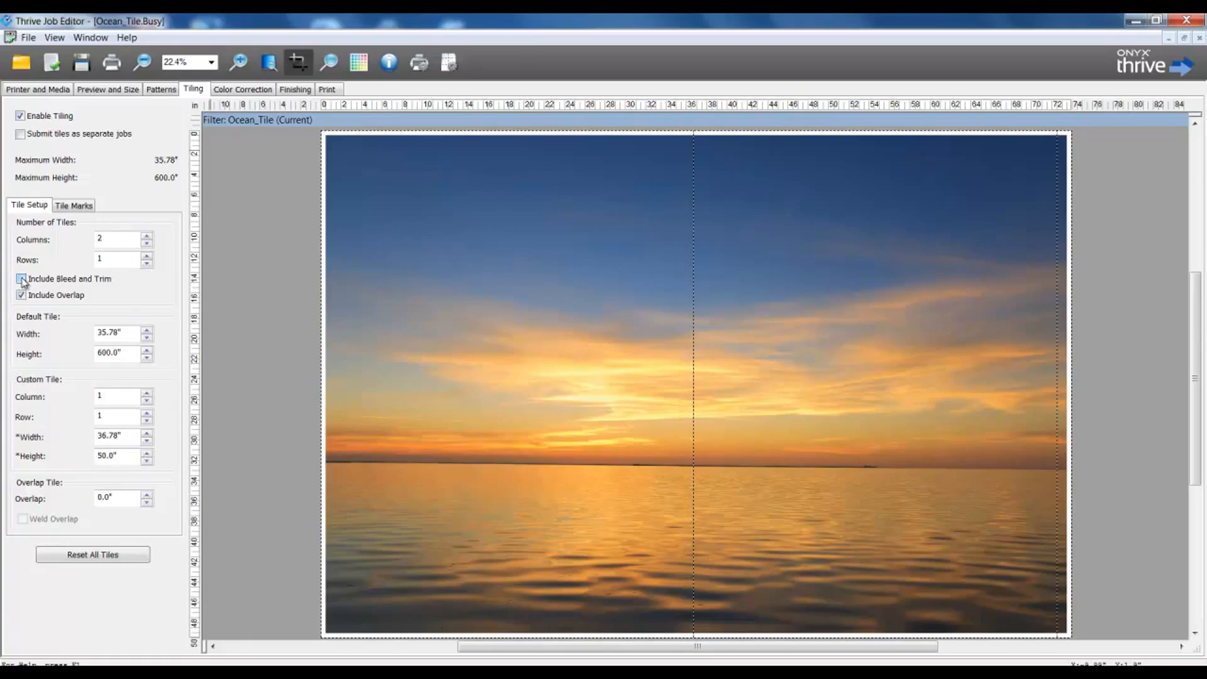
{"action": "left_click", "coordinate": [21, 279]}
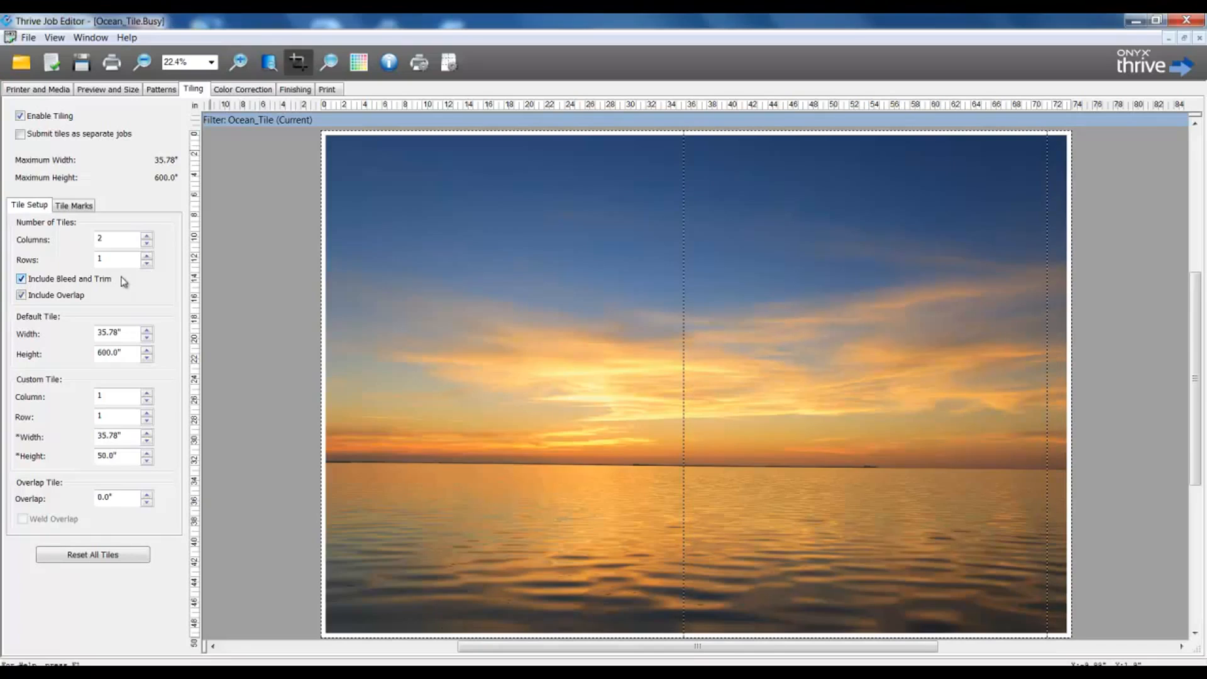
Reset the trim box to 0 and disable the image bleed.
{"action": "left_click", "coordinate": [301, 89]}
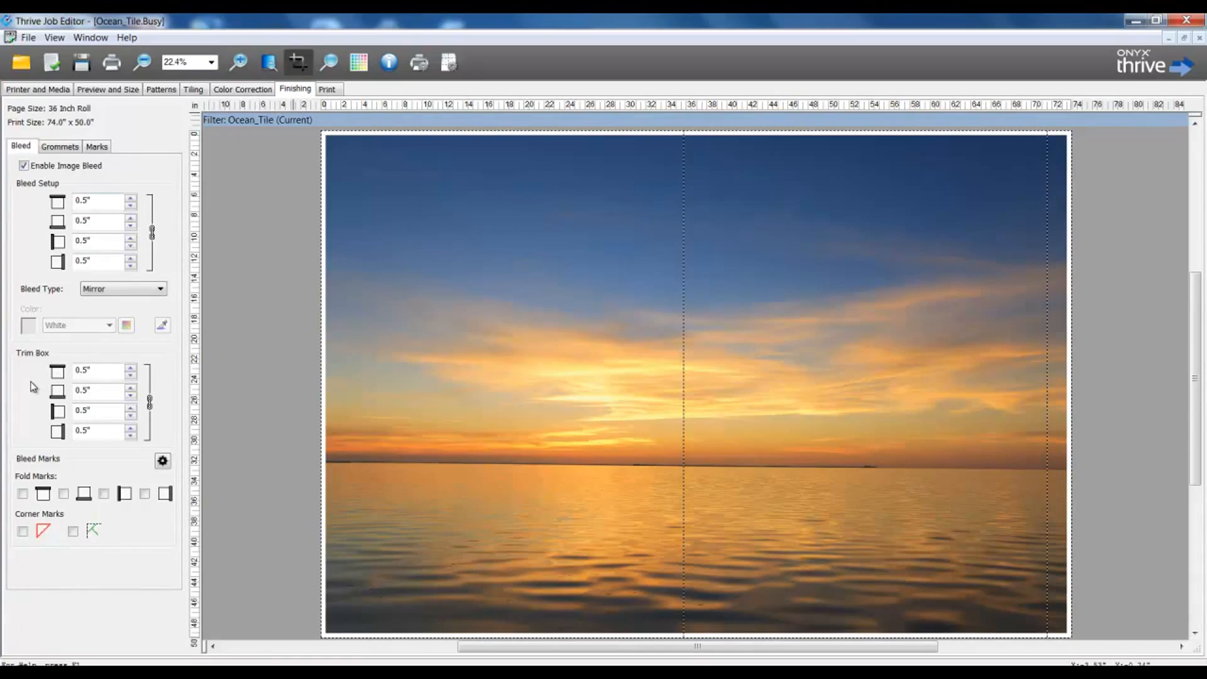
{"action": "double_click", "coordinate": [97, 370]}
{"action": "type", "text": "0"}
{"action": "left_click", "coordinate": [24, 166]}
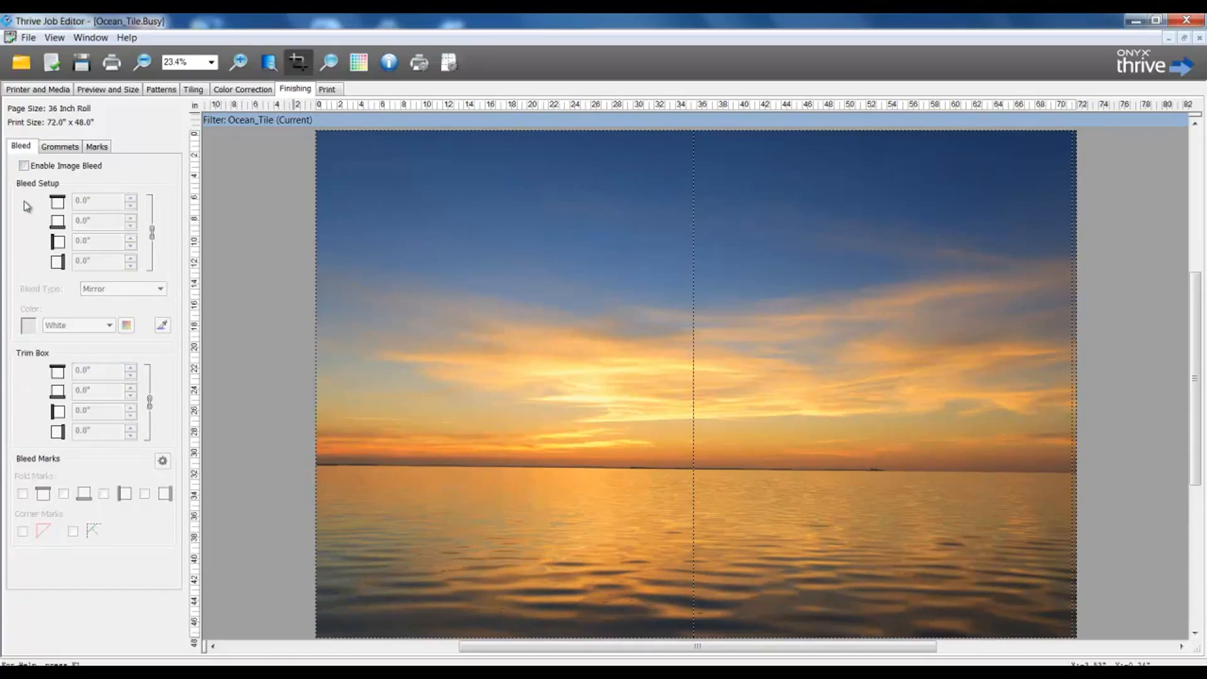
Set the overlap between the tiles to 1.0" in the tile setup.
{"action": "left_click", "coordinate": [192, 90]}
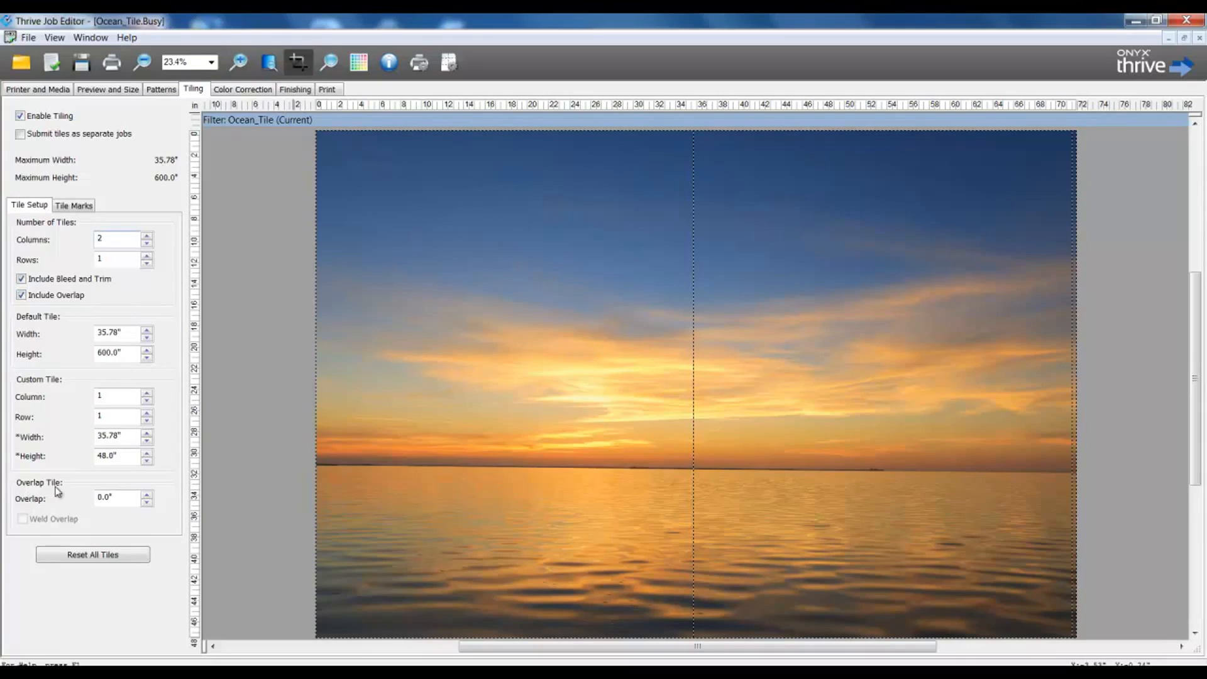
{"action": "left_click_drag", "start_coordinate": [121, 498], "coordinate": [91, 500]}
{"action": "type", "text": "1"}
{"action": "key", "text": "Return"}
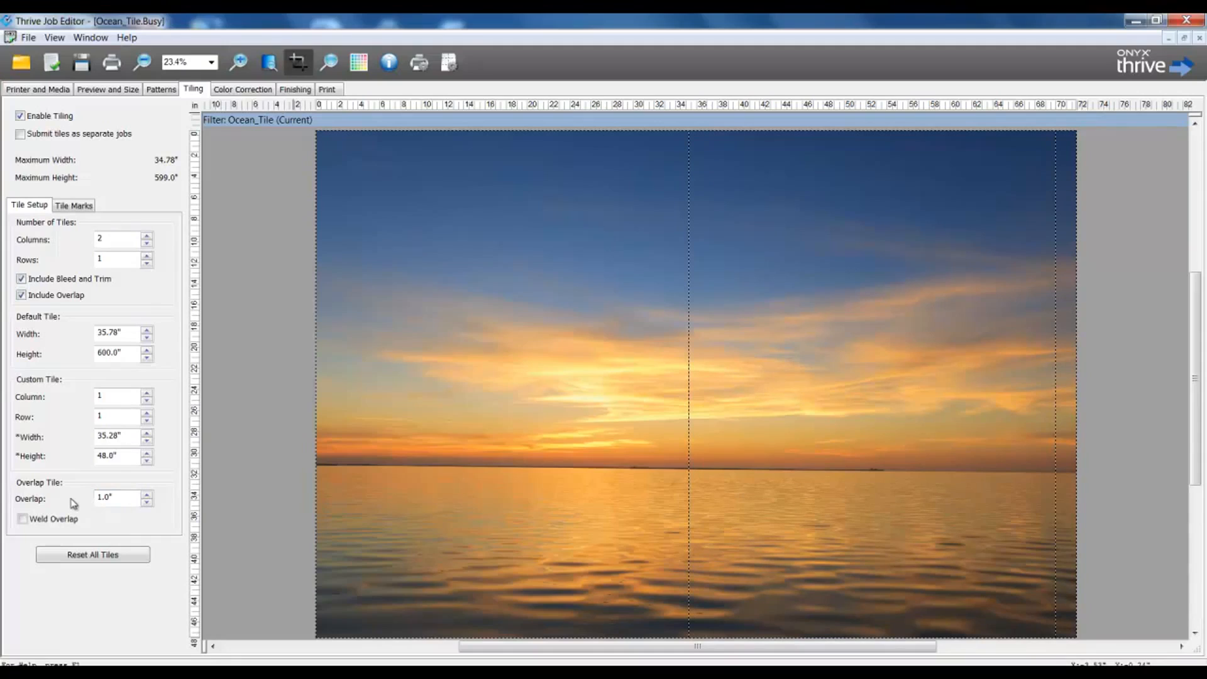
Alternate the tile overlap between 0 and 1.0" to compare the tile divisions, ending at 0.
{"action": "left_click_drag", "start_coordinate": [121, 498], "coordinate": [88, 503]}
{"action": "type", "text": "0"}
{"action": "key", "text": "Return"}
{"action": "left_click_drag", "start_coordinate": [118, 505], "coordinate": [88, 503]}
{"action": "type", "text": "1"}
{"action": "key", "text": "Return"}
{"action": "type", "text": "0"}
{"action": "key", "text": "Return"}
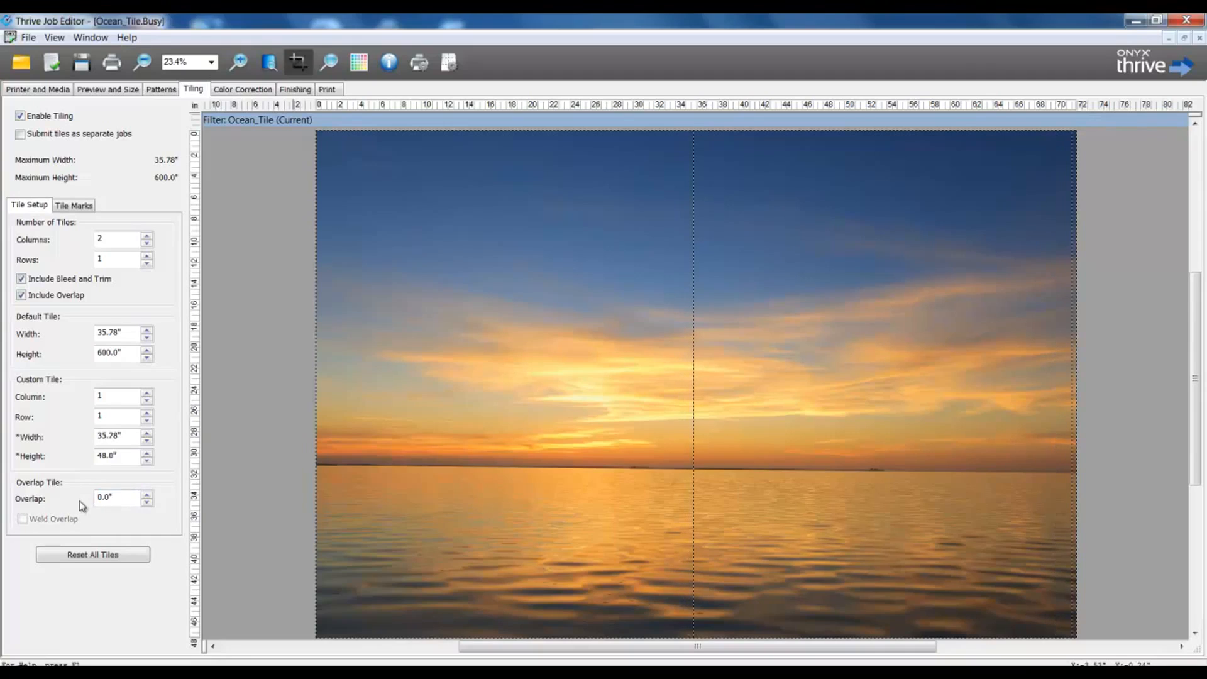
Set the tile overlap to 1.0" and open the tile mark settings.
{"action": "left_click_drag", "start_coordinate": [135, 495], "coordinate": [85, 500]}
{"action": "type", "text": "1"}
{"action": "key", "text": "Return"}
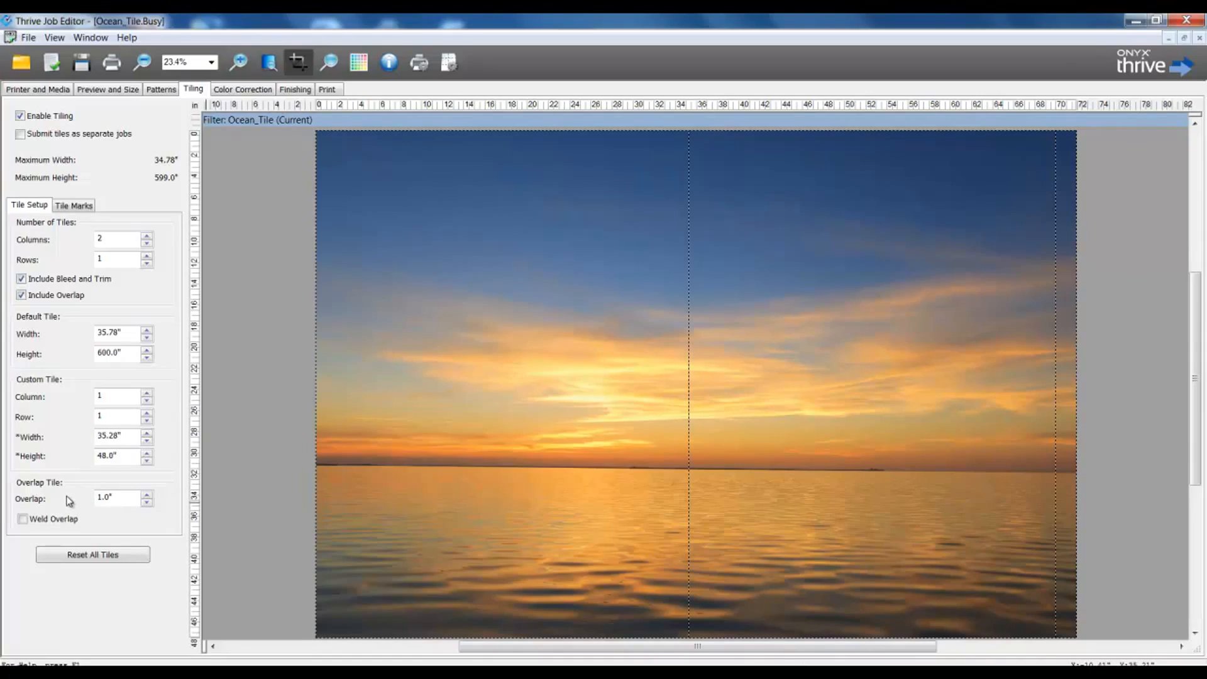
{"action": "left_click", "coordinate": [32, 521]}
{"action": "left_click", "coordinate": [87, 209]}
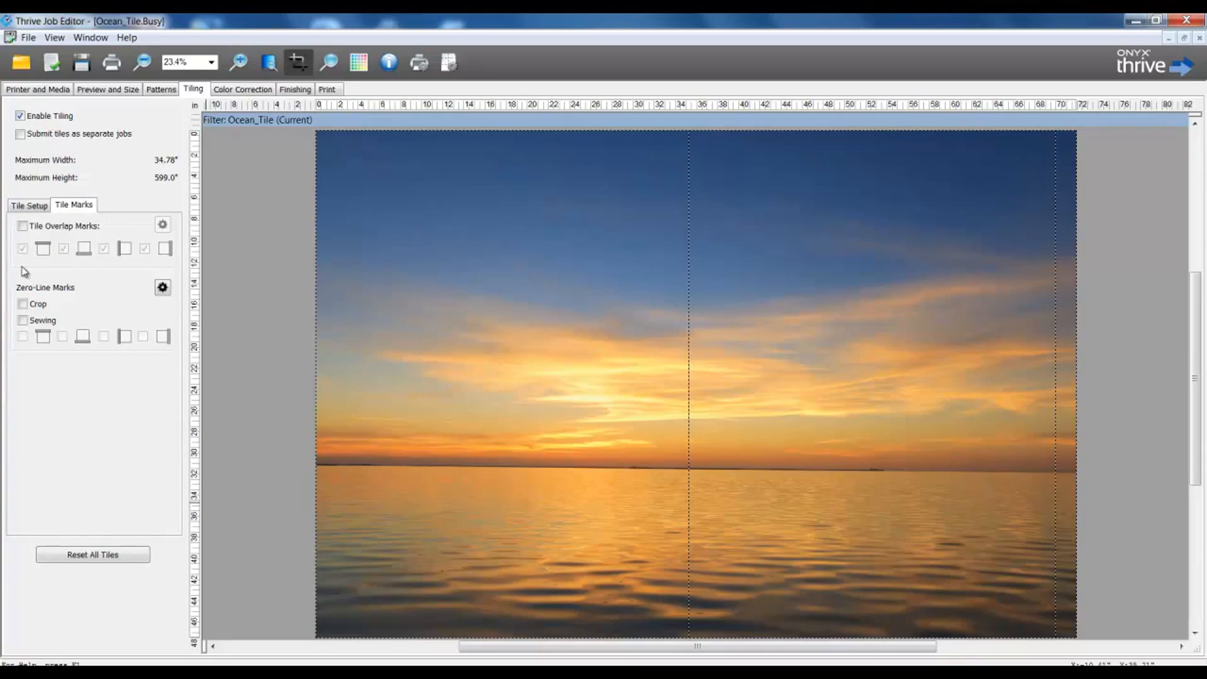
Enable the tile overlap marks and try a Solid Line style for them with Black color and 1px width.
{"action": "left_click", "coordinate": [23, 226]}
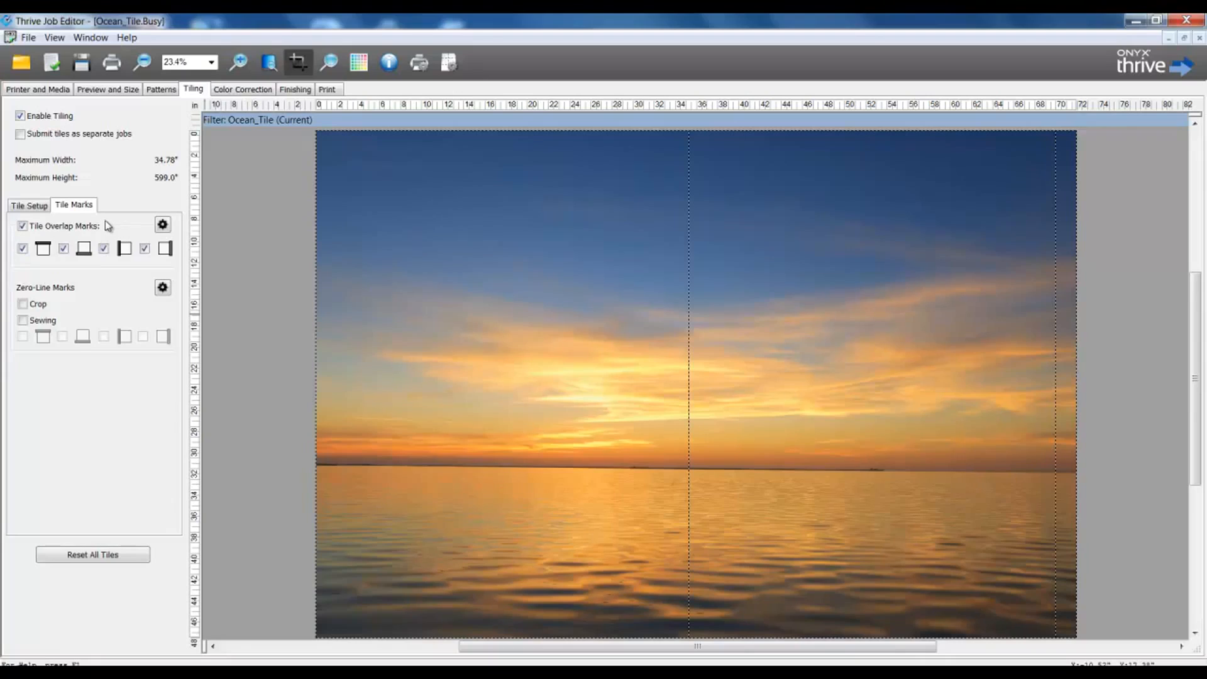
{"action": "left_click", "coordinate": [163, 226]}
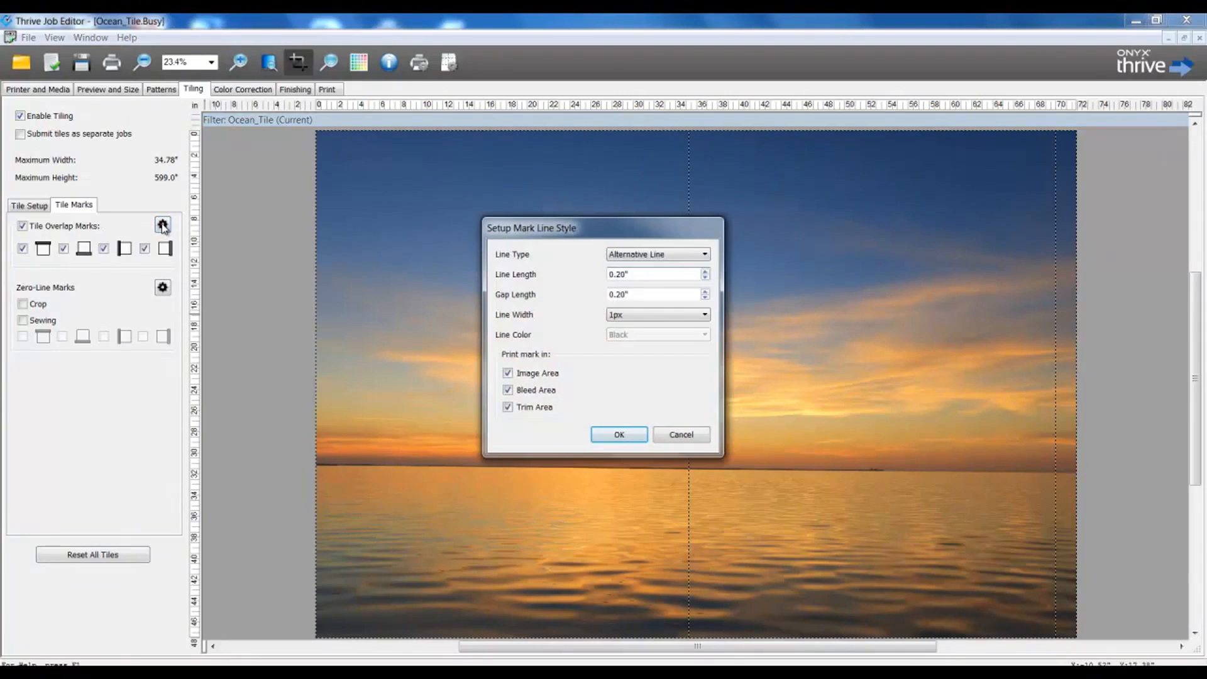
{"action": "left_click", "coordinate": [673, 253]}
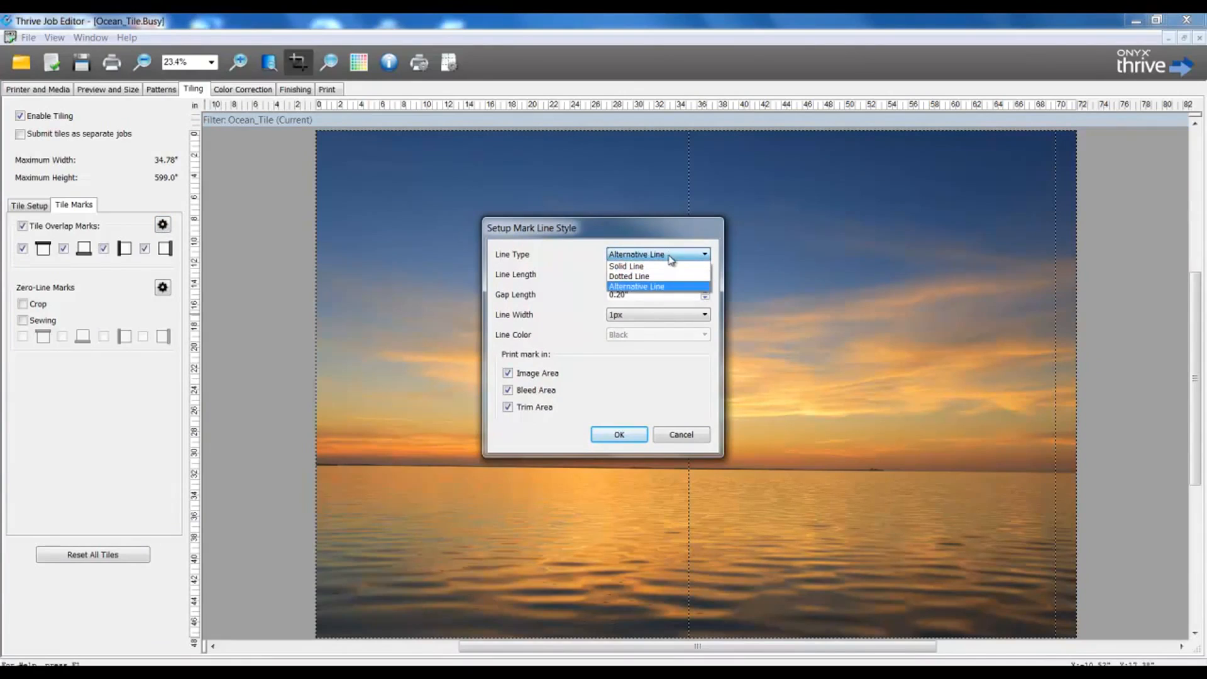
{"action": "left_click", "coordinate": [664, 265]}
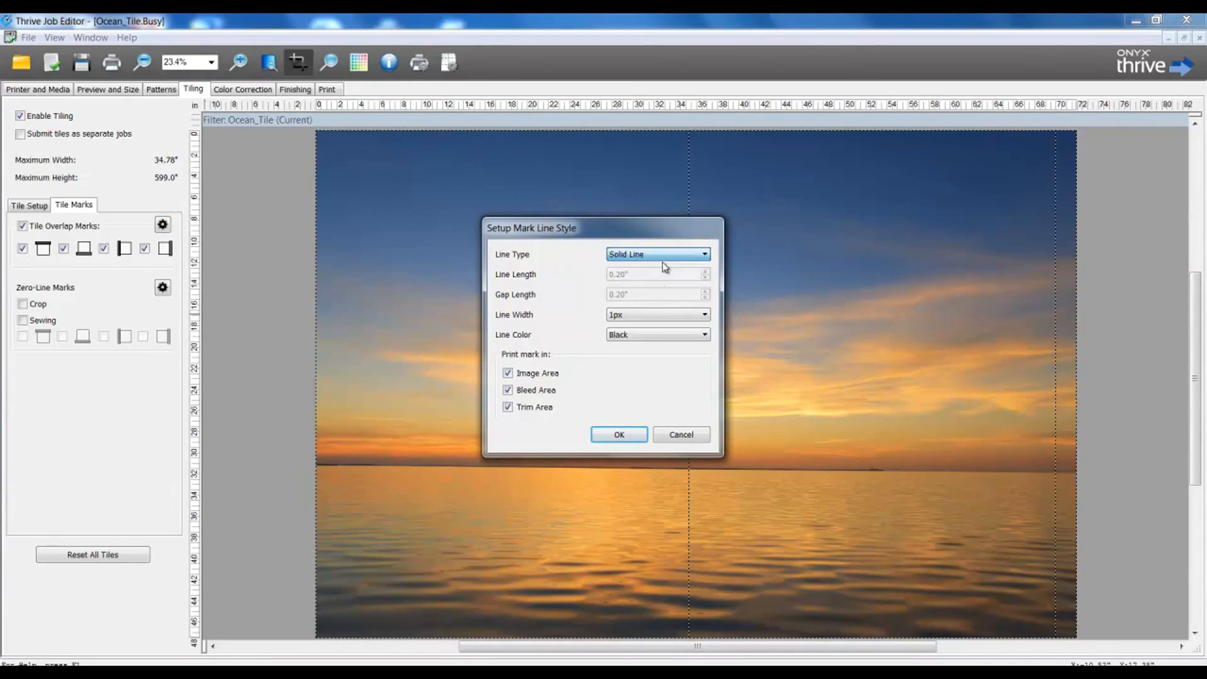
{"action": "left_click", "coordinate": [651, 334]}
{"action": "left_click", "coordinate": [647, 339]}
{"action": "left_click", "coordinate": [645, 316]}
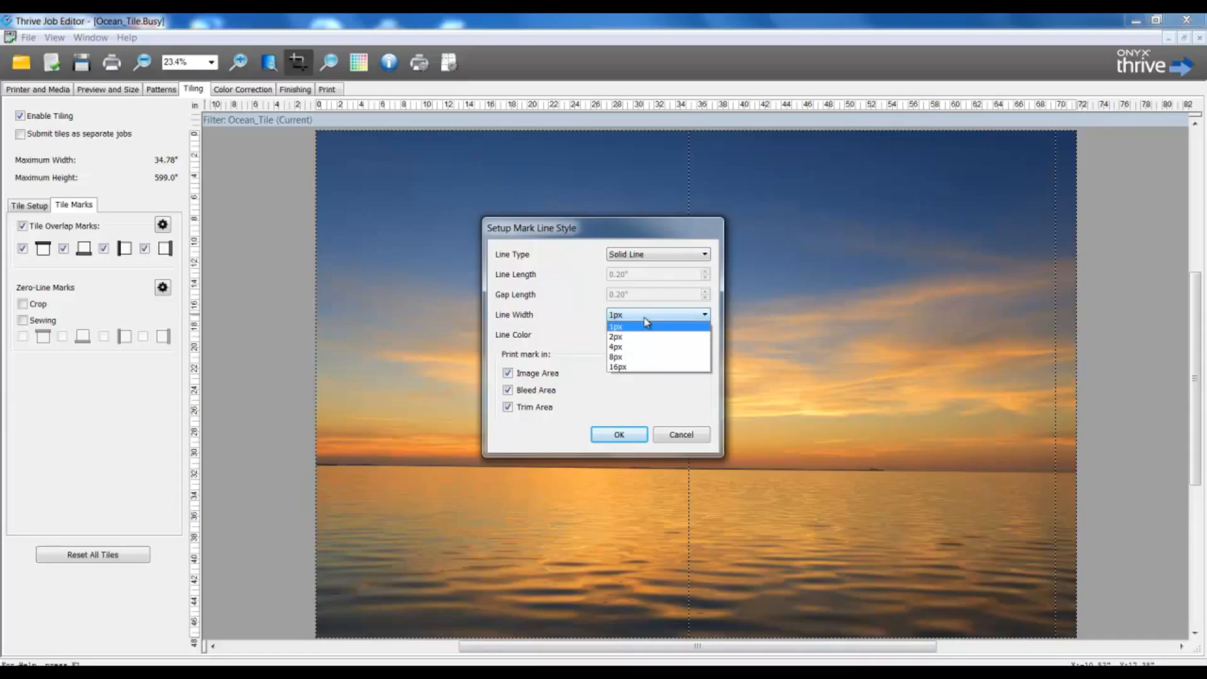
{"action": "left_click", "coordinate": [646, 322]}
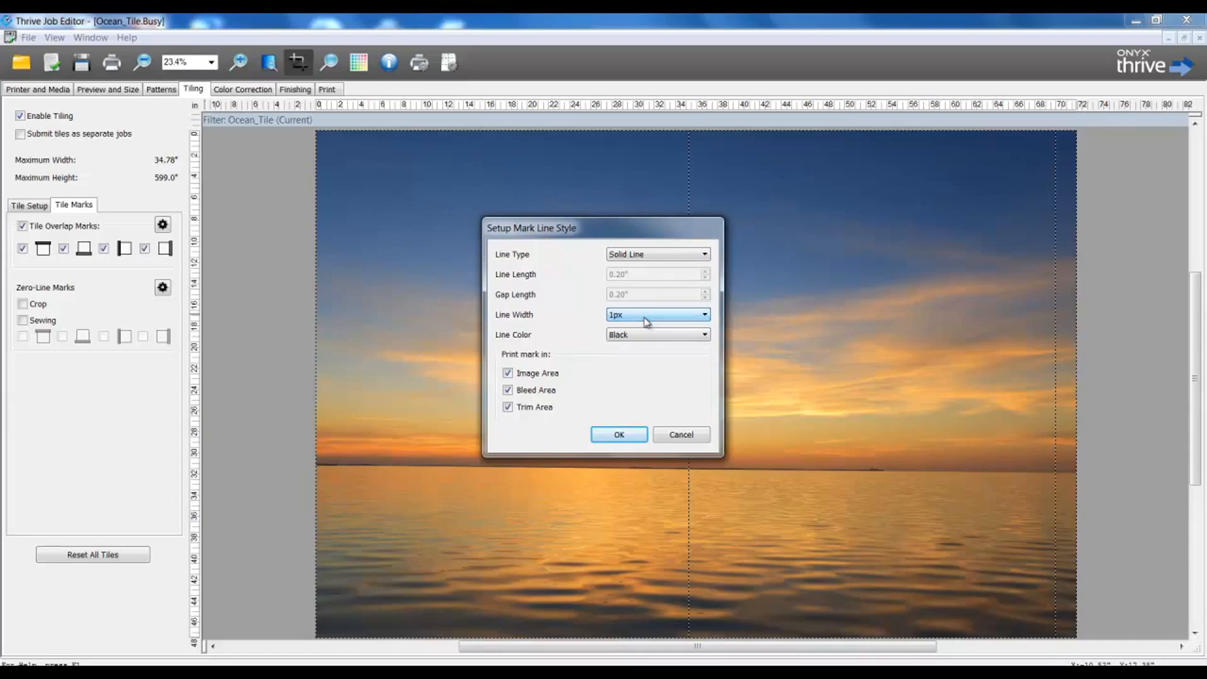
Try the Dotted Line type for the overlap marks, checking its color and width options.
{"action": "left_click", "coordinate": [646, 253]}
{"action": "left_click", "coordinate": [645, 277]}
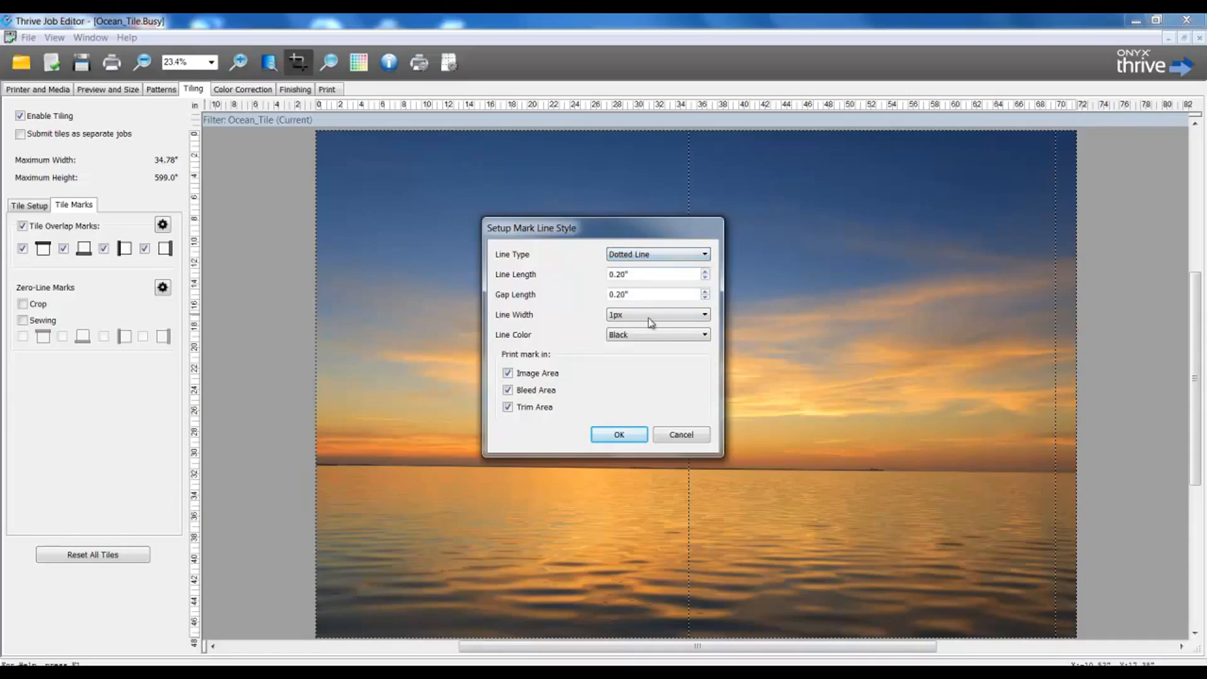
{"action": "left_click", "coordinate": [648, 334]}
{"action": "left_click", "coordinate": [648, 334]}
{"action": "left_click", "coordinate": [647, 314]}
{"action": "left_click", "coordinate": [650, 314]}
Set the overlap marks to Alternative Line with a 1px line width and accept the line style.
{"action": "left_click", "coordinate": [663, 255]}
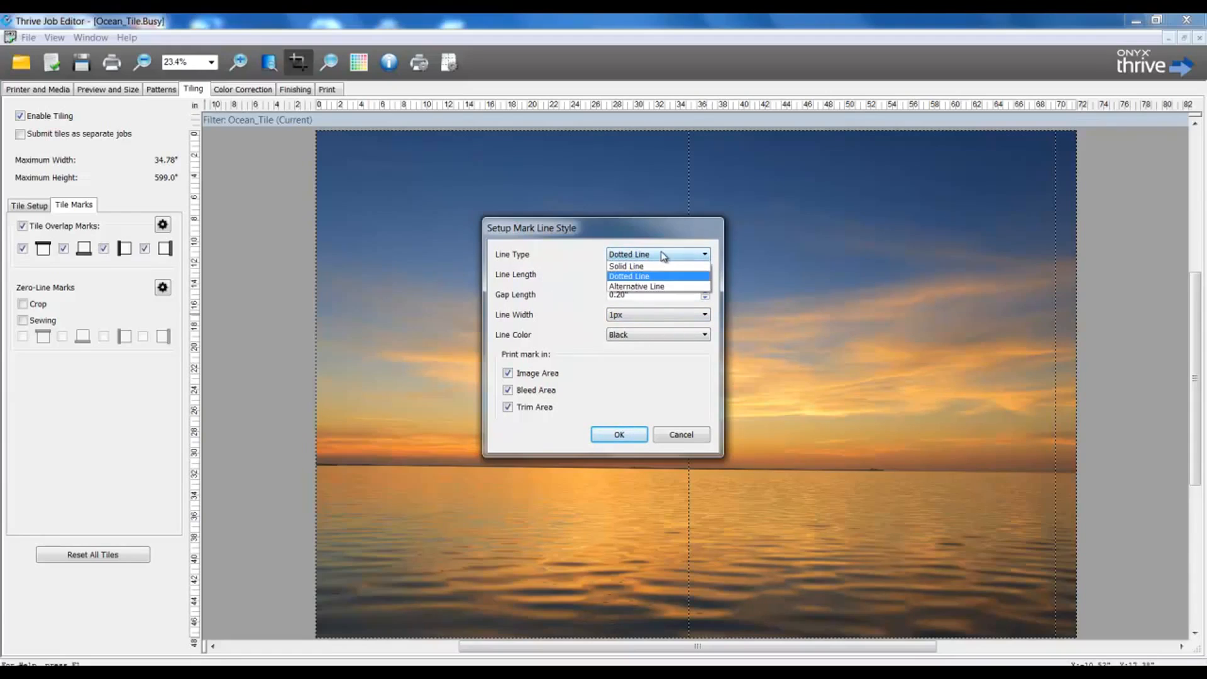
{"action": "left_click", "coordinate": [667, 289]}
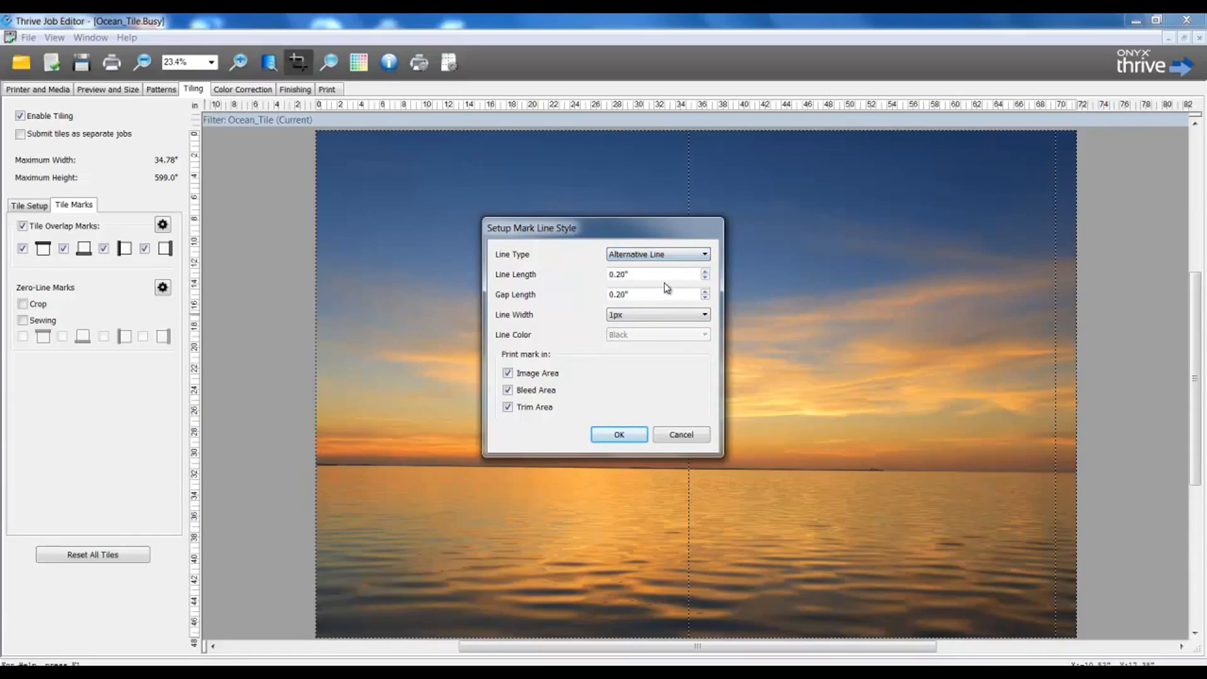
{"action": "left_click", "coordinate": [651, 317]}
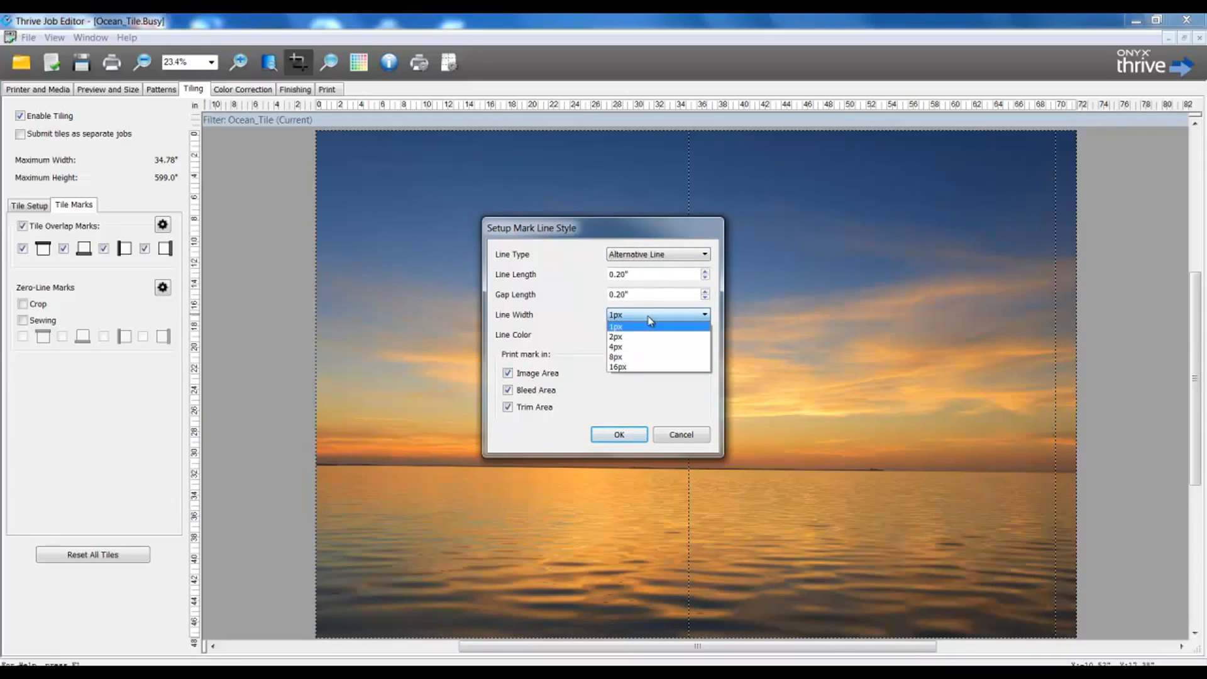
{"action": "left_click", "coordinate": [651, 325]}
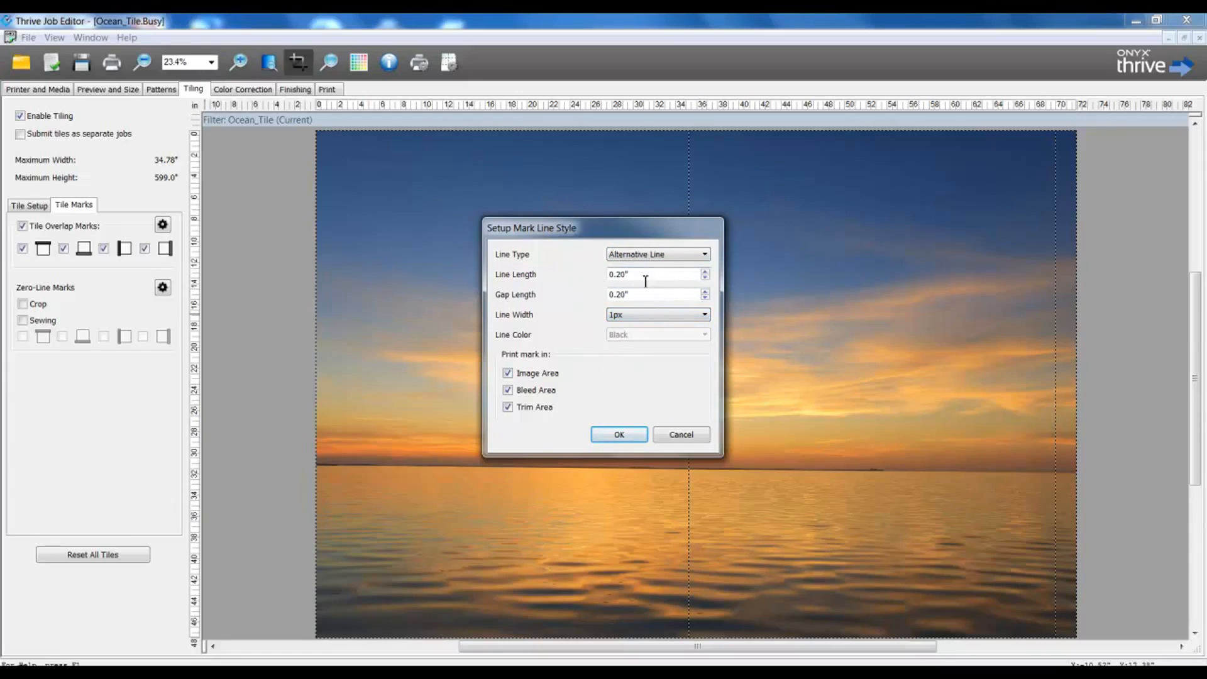
{"action": "left_click", "coordinate": [672, 257]}
{"action": "left_click", "coordinate": [671, 255]}
{"action": "left_click", "coordinate": [624, 436]}
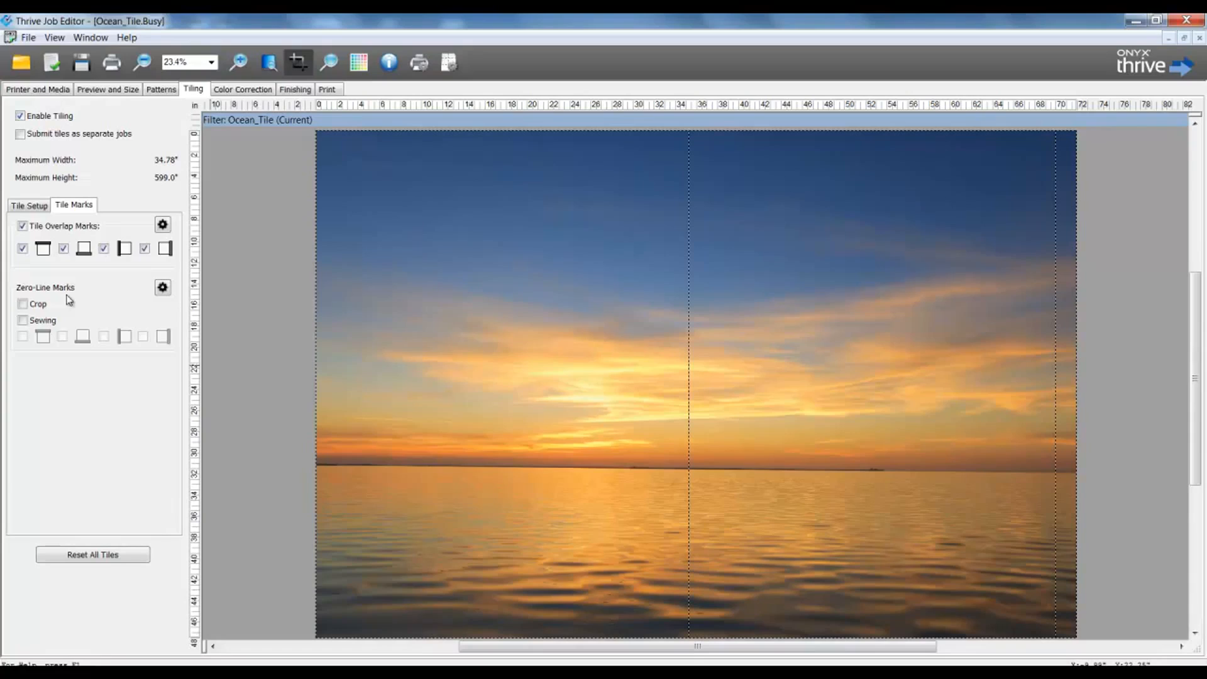
Turn the zero-line crop marks on and off again, then enable the zero-line sewing marks.
{"action": "left_click", "coordinate": [24, 304]}
{"action": "left_click", "coordinate": [23, 304]}
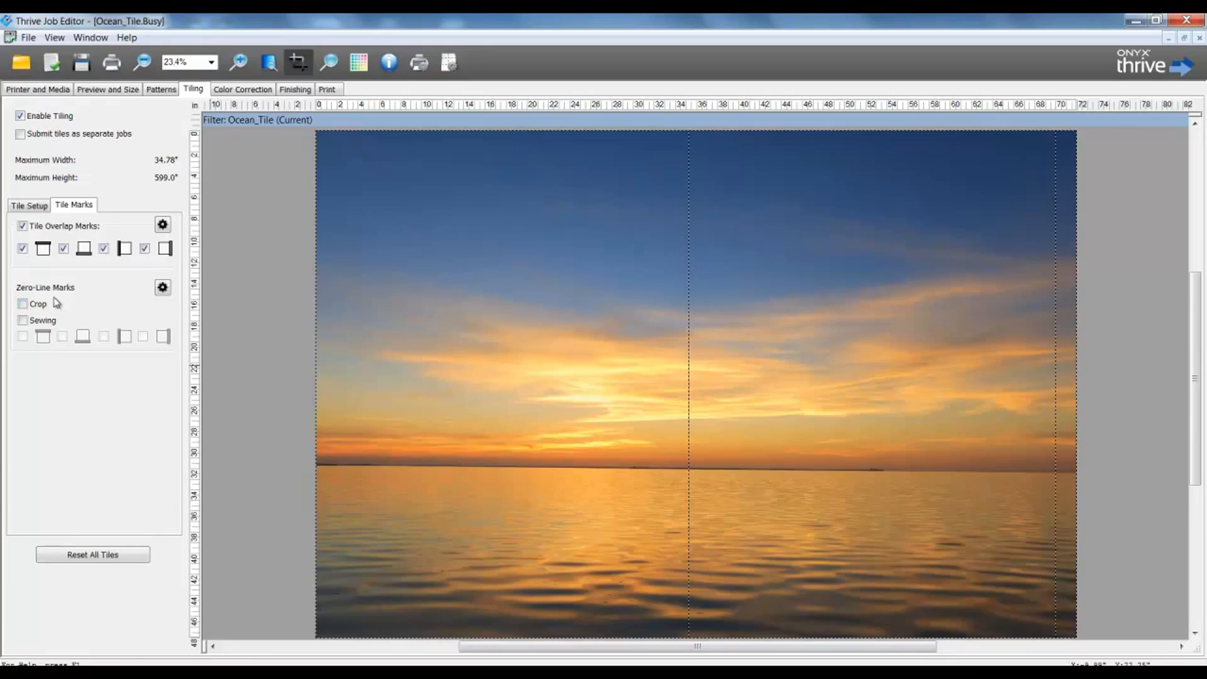
{"action": "left_click", "coordinate": [24, 321]}
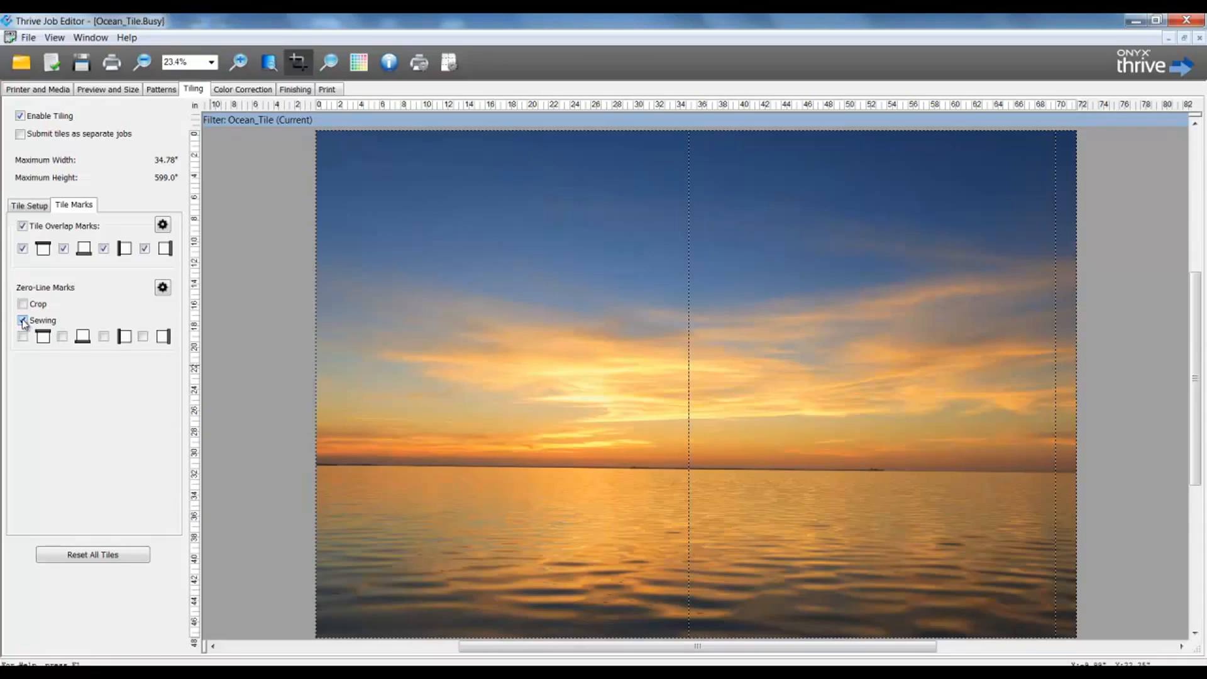
{"action": "left_click", "coordinate": [23, 322]}
{"action": "left_click", "coordinate": [23, 323]}
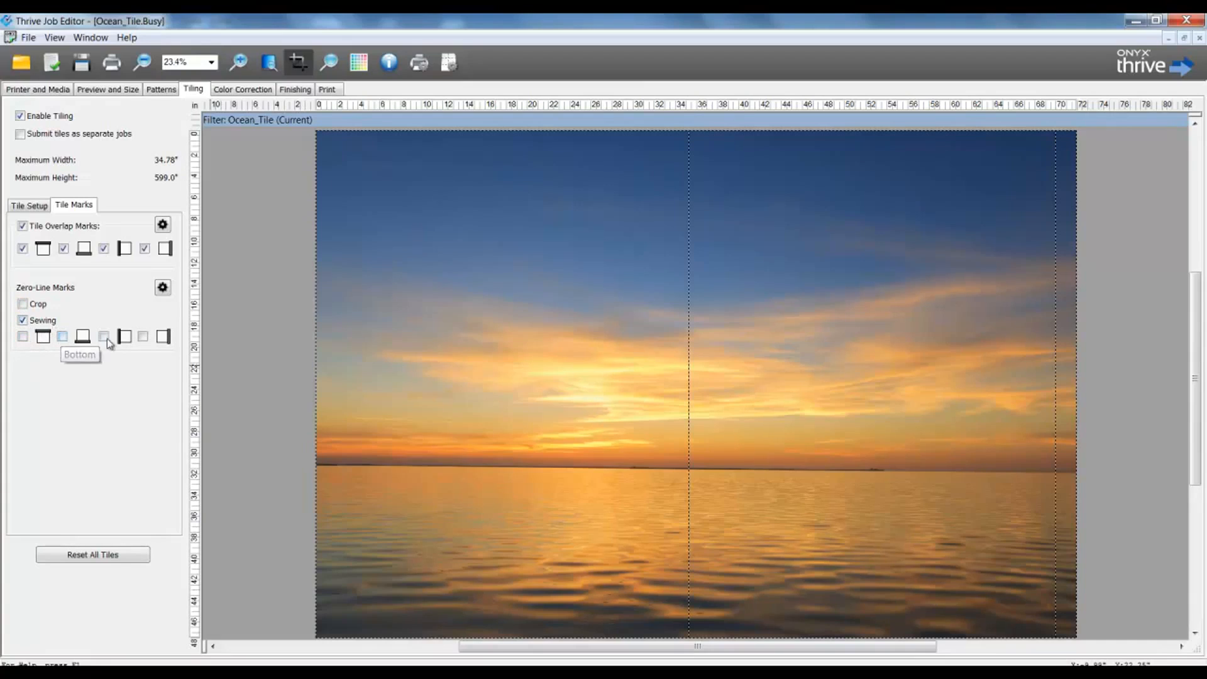
Open the line style setup for the zero-line marks and try Solid Line with Black color.
{"action": "left_click", "coordinate": [162, 287]}
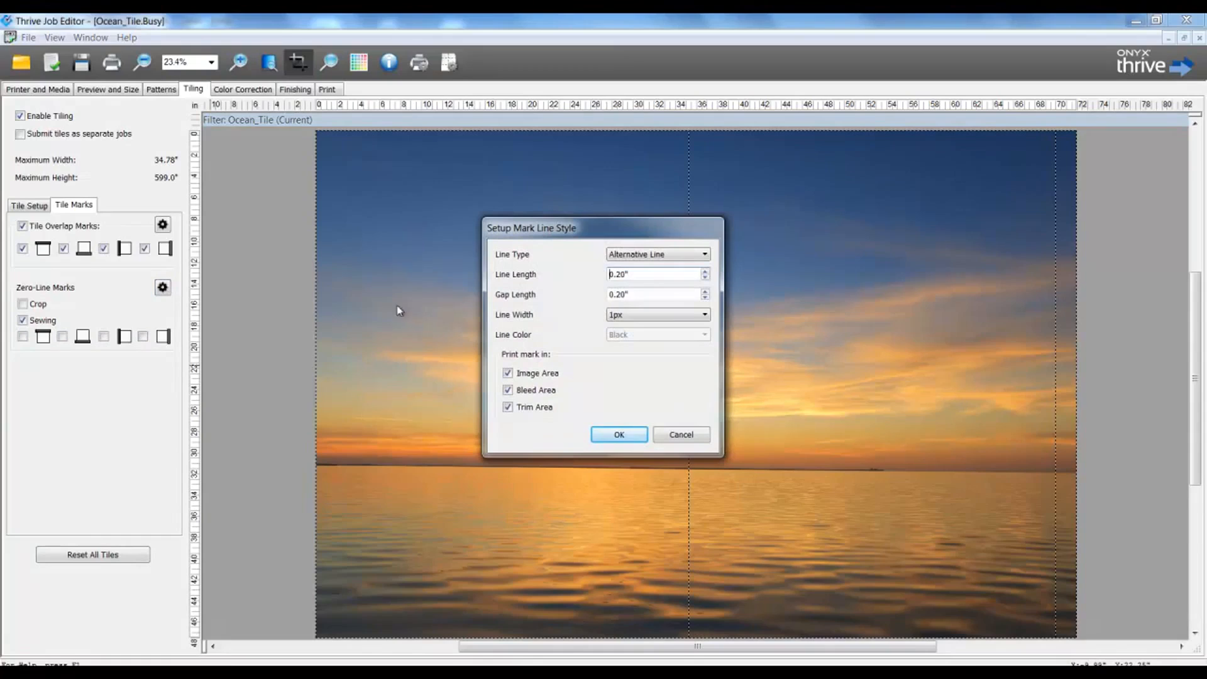
{"action": "left_click", "coordinate": [654, 255]}
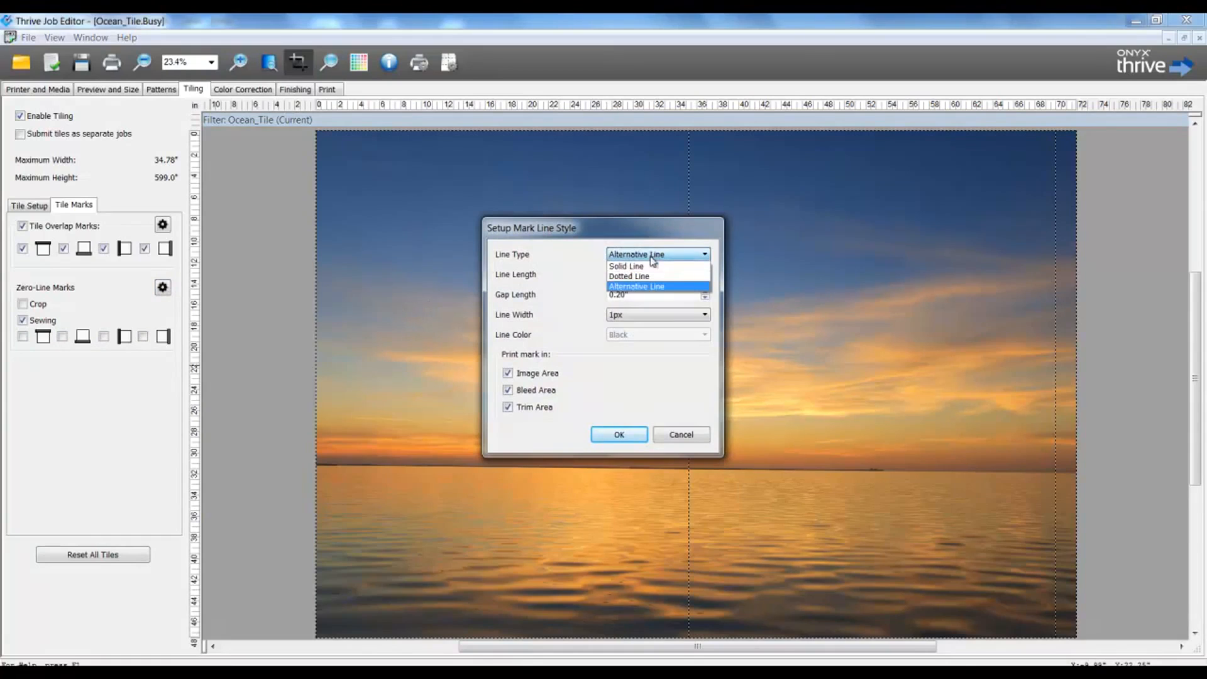
{"action": "left_click", "coordinate": [651, 266]}
{"action": "left_click", "coordinate": [647, 335]}
{"action": "left_click", "coordinate": [648, 339]}
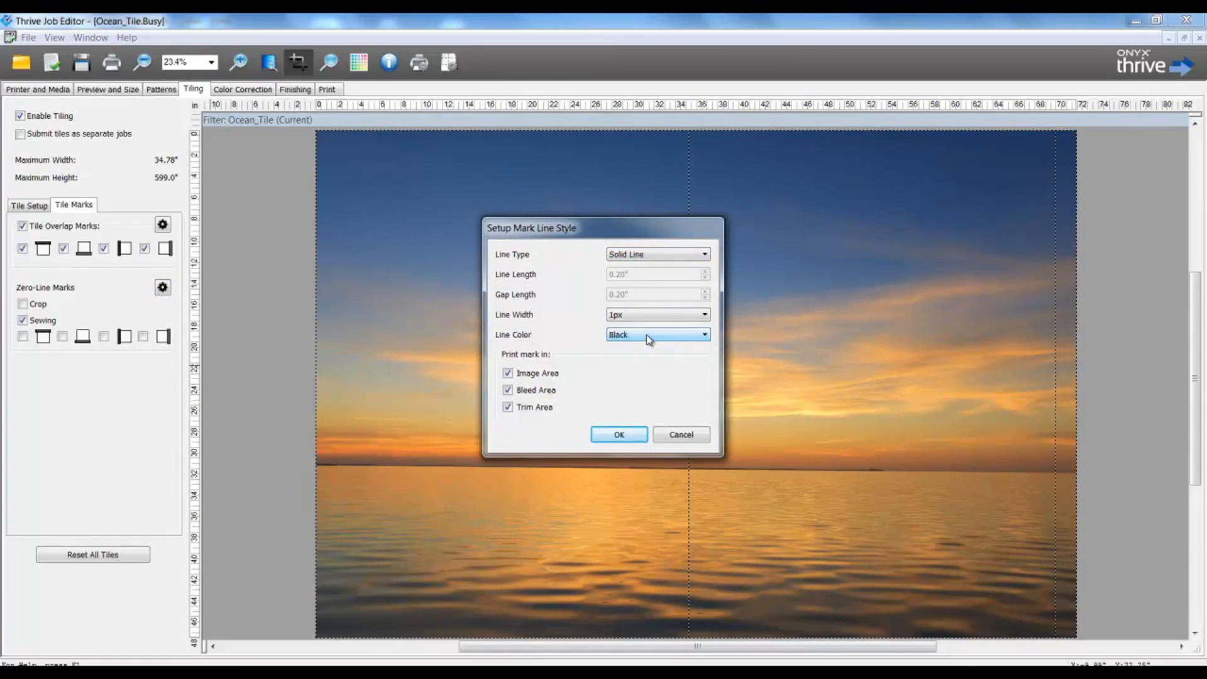
Try the Dotted Line type for the zero-line marks and check its color options.
{"action": "left_click", "coordinate": [651, 255]}
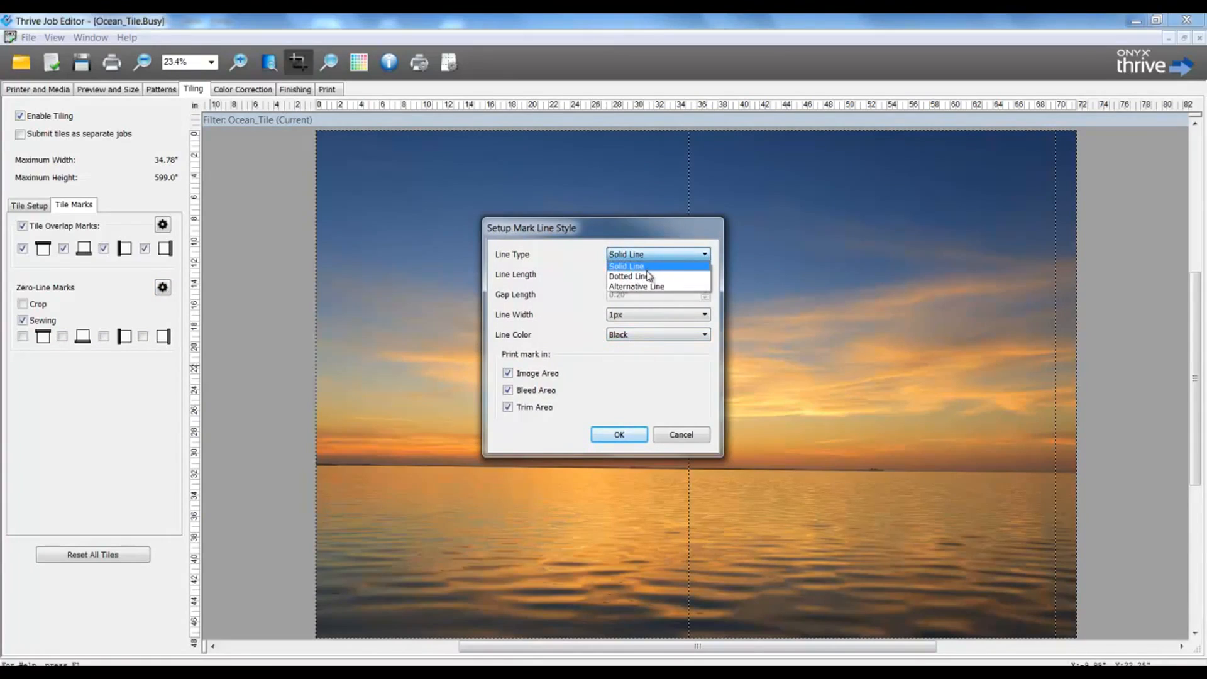
{"action": "left_click", "coordinate": [650, 276]}
{"action": "left_click", "coordinate": [646, 335]}
{"action": "left_click", "coordinate": [648, 344]}
Try Alternative Line and Dotted Line for the zero-line marks, then discard the line style changes.
{"action": "left_click", "coordinate": [638, 255]}
{"action": "left_click", "coordinate": [640, 289]}
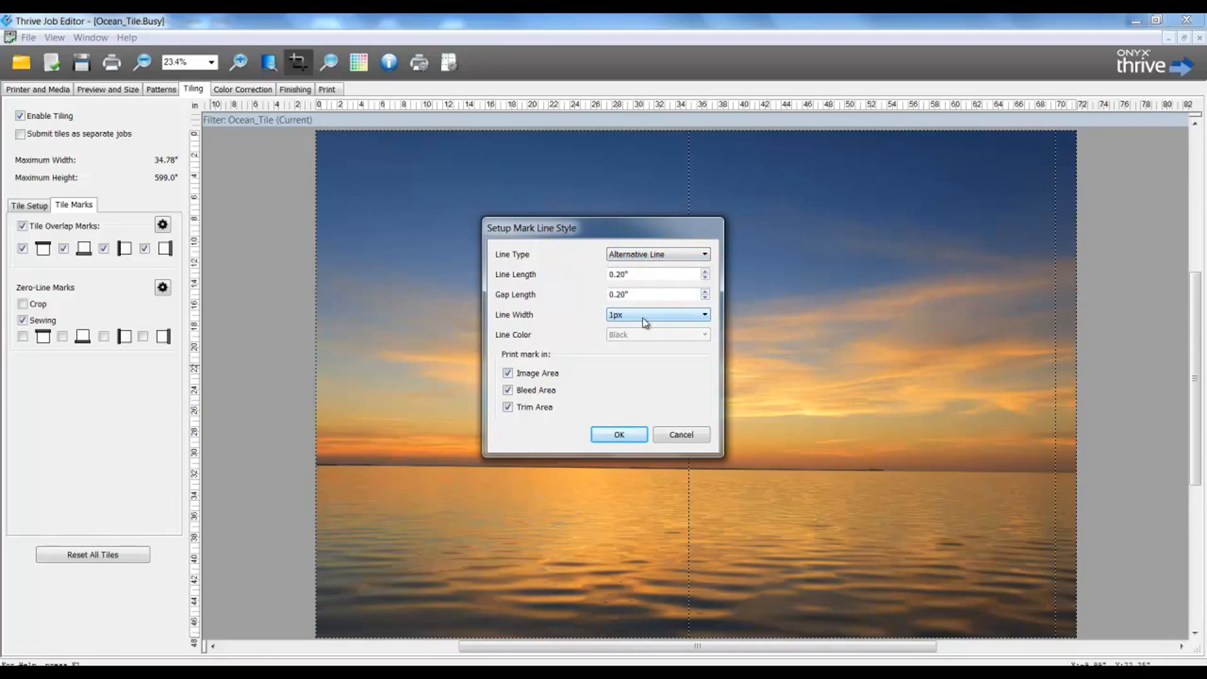
{"action": "left_click", "coordinate": [639, 255]}
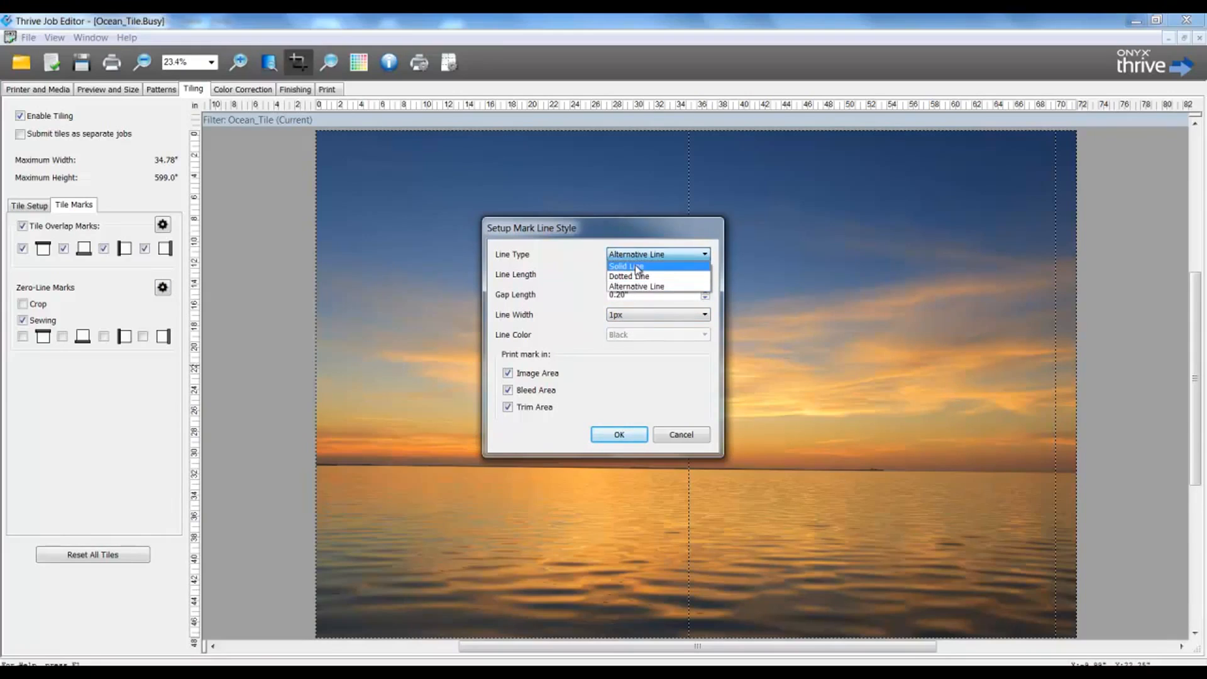
{"action": "left_click", "coordinate": [638, 275]}
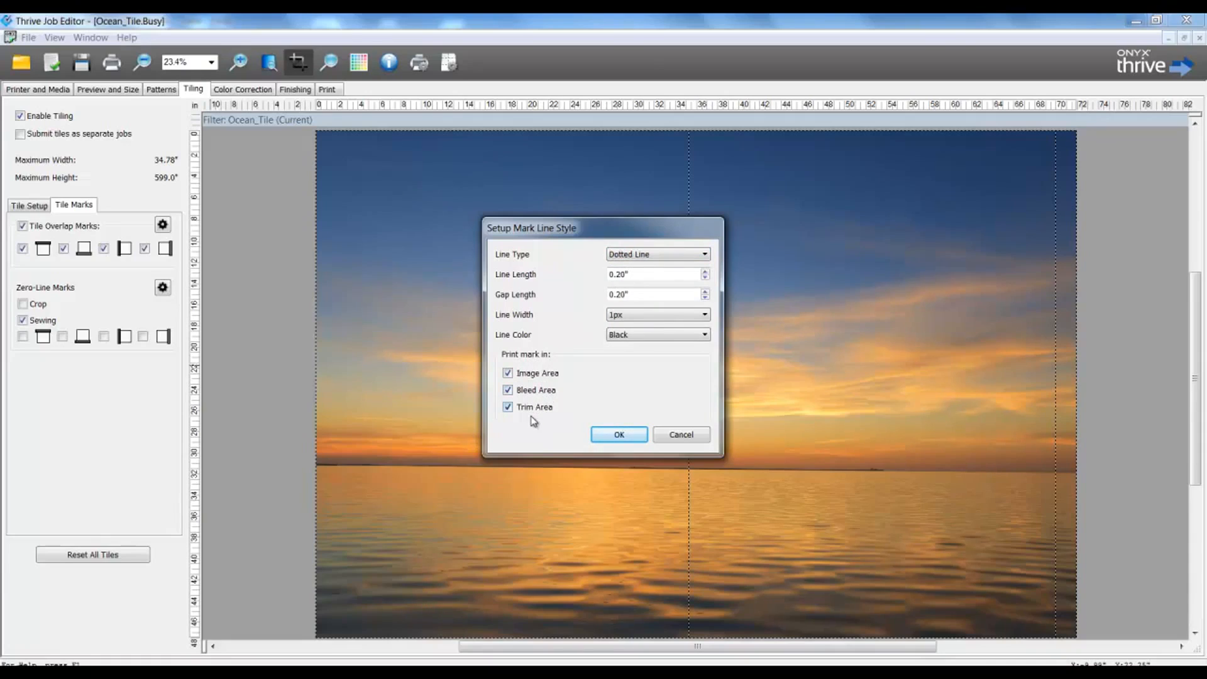
{"action": "left_click", "coordinate": [670, 435]}
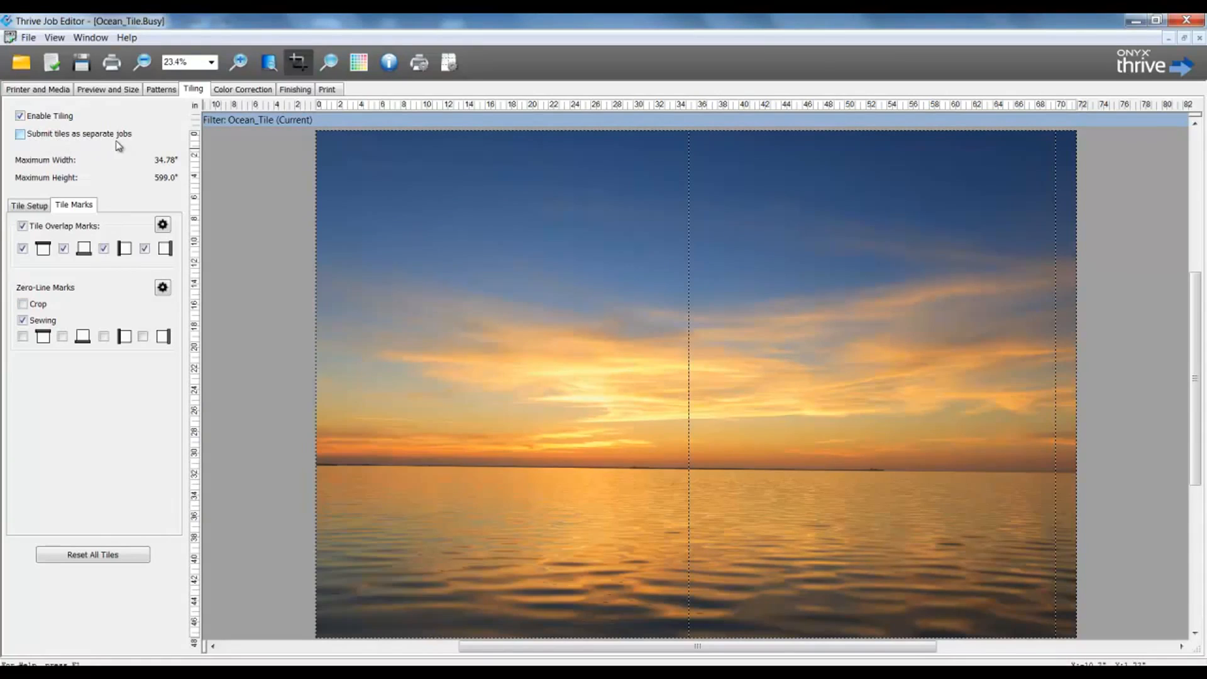
Enable submitting the tiles as separate jobs and return to the tile setup.
{"action": "left_click", "coordinate": [20, 136]}
{"action": "left_click", "coordinate": [29, 205]}
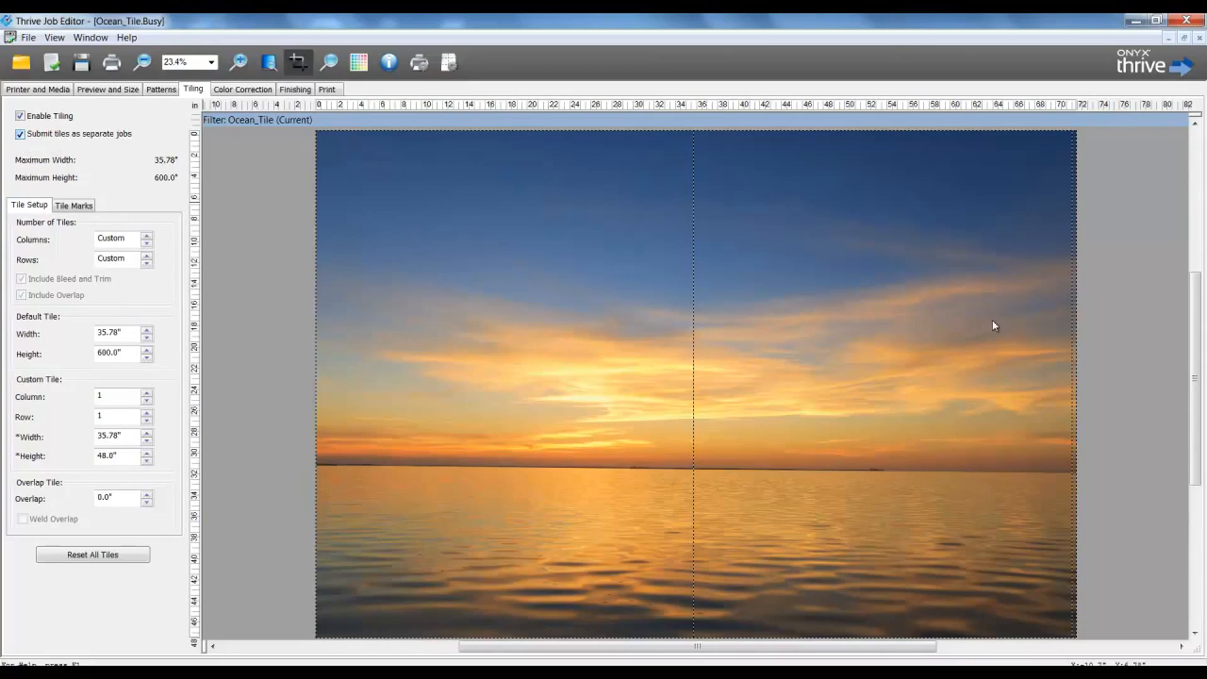
Switch to Thrive RIP-Queue and toggle flipping every other tile in the Conserve Media placement settings.
{"action": "key", "text": "alt+Tab"}
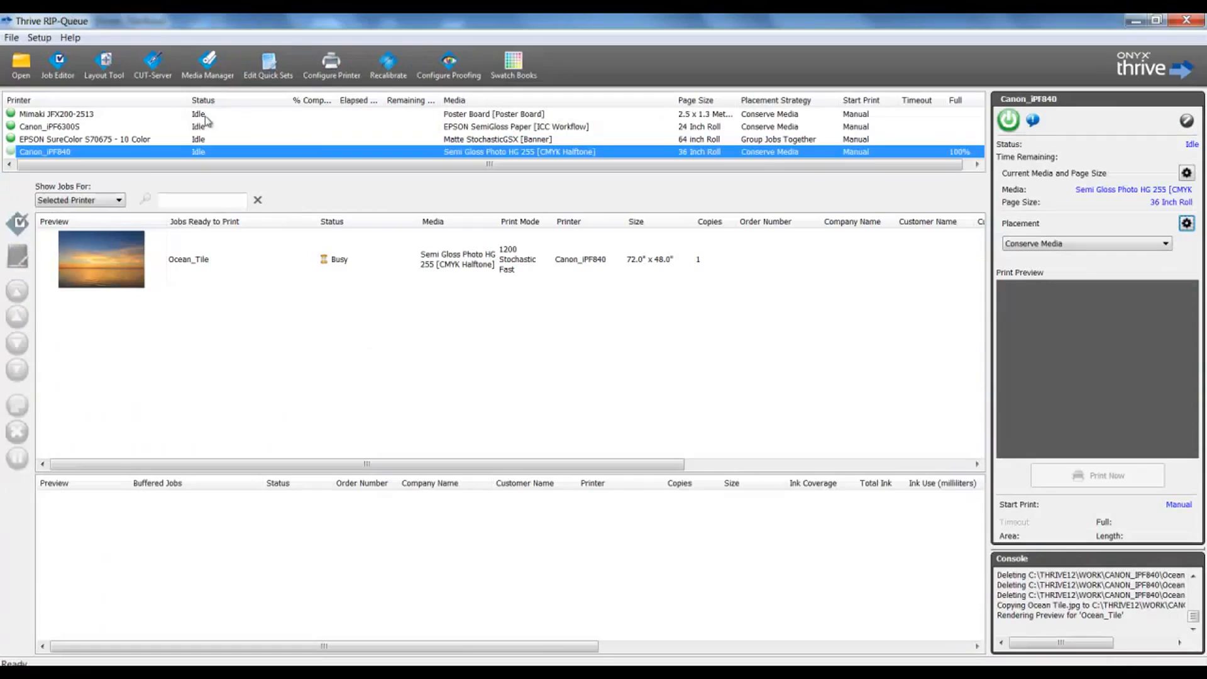
{"action": "left_click", "coordinate": [1186, 223]}
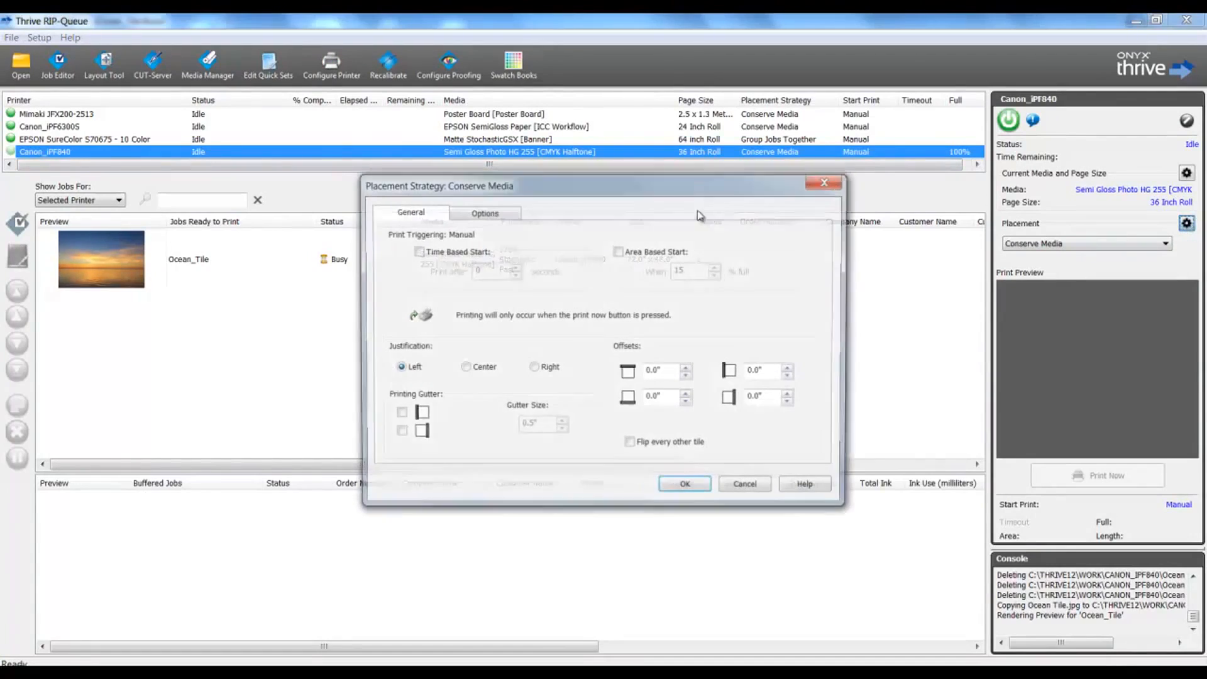
{"action": "left_click", "coordinate": [630, 446]}
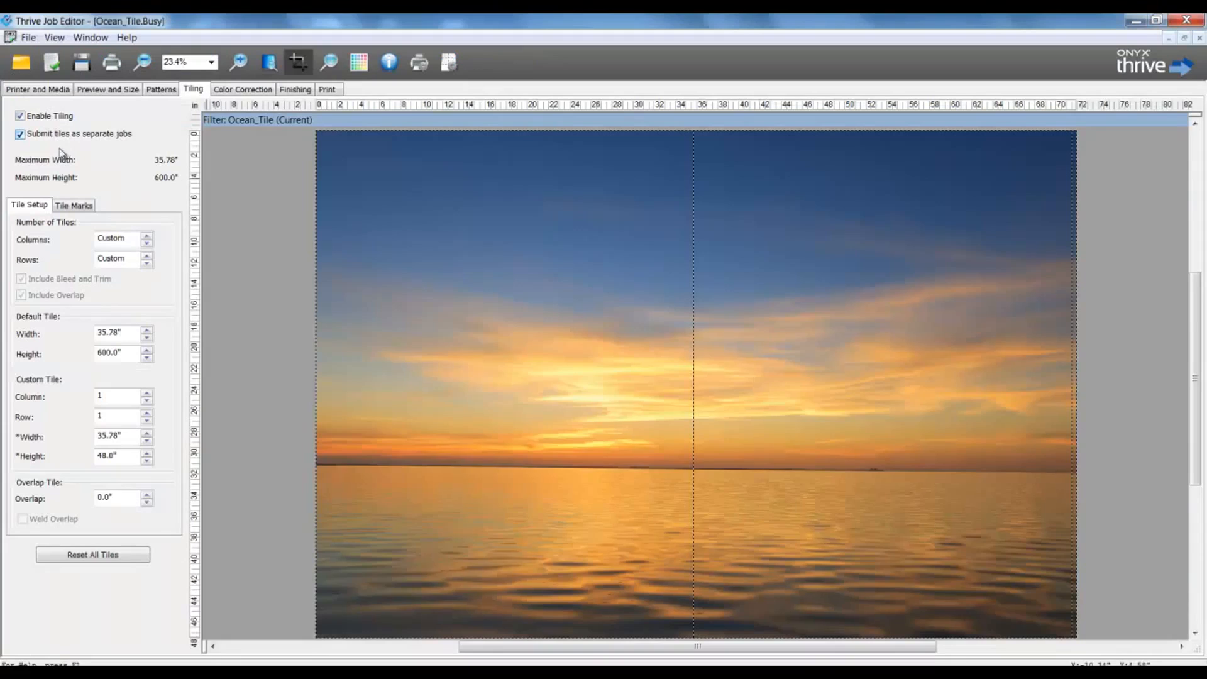
Disable submitting the tiles as separate jobs in Thrive Job Editor.
{"action": "left_click", "coordinate": [20, 134]}
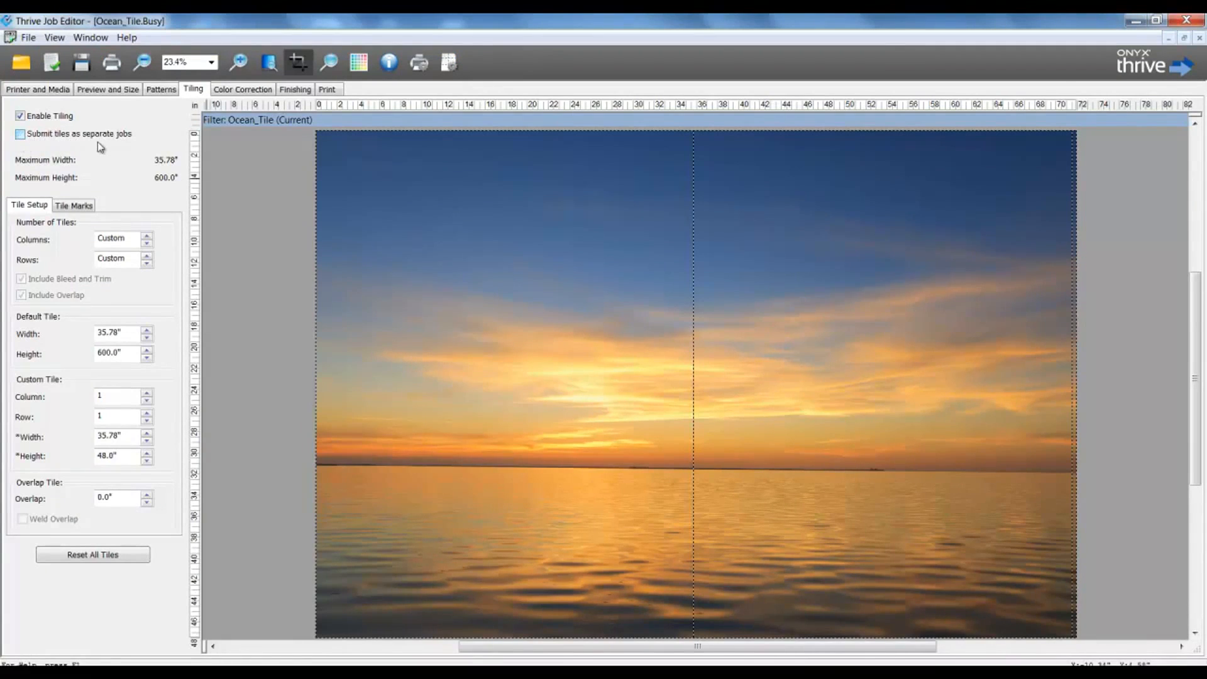